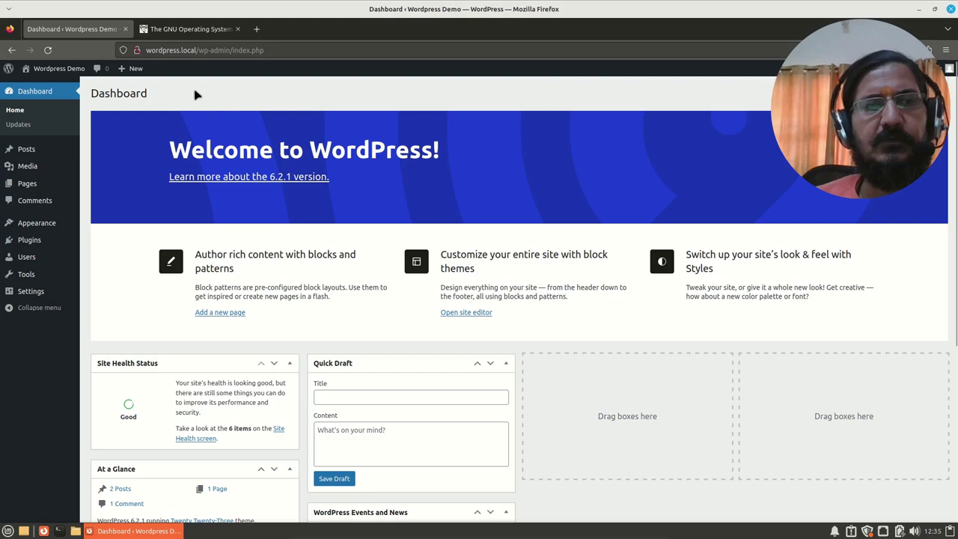
Step: Look through the About GNU, Philosophy and Licenses pages of the GNU website as examples of static pages
{"action": "left_click", "coordinate": [184, 31]}
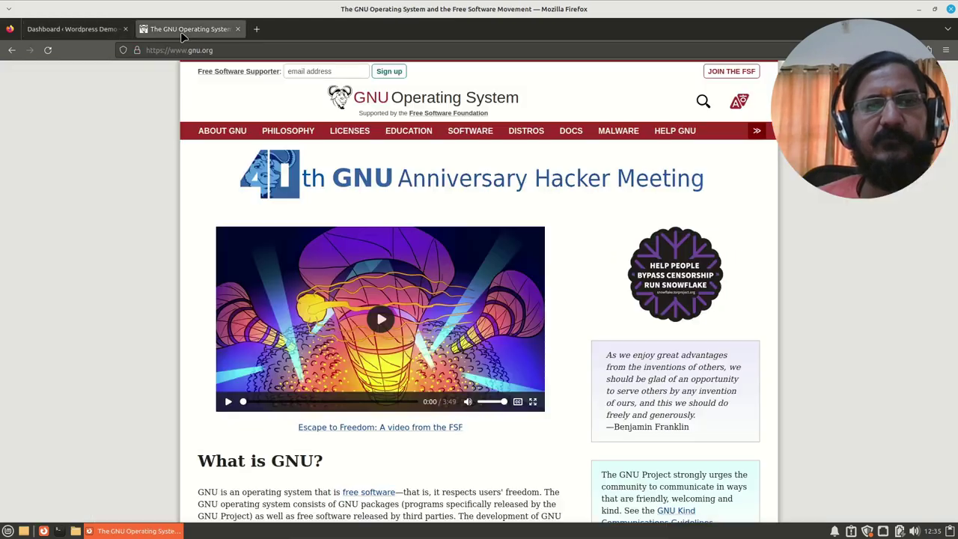
{"action": "left_click", "coordinate": [223, 133]}
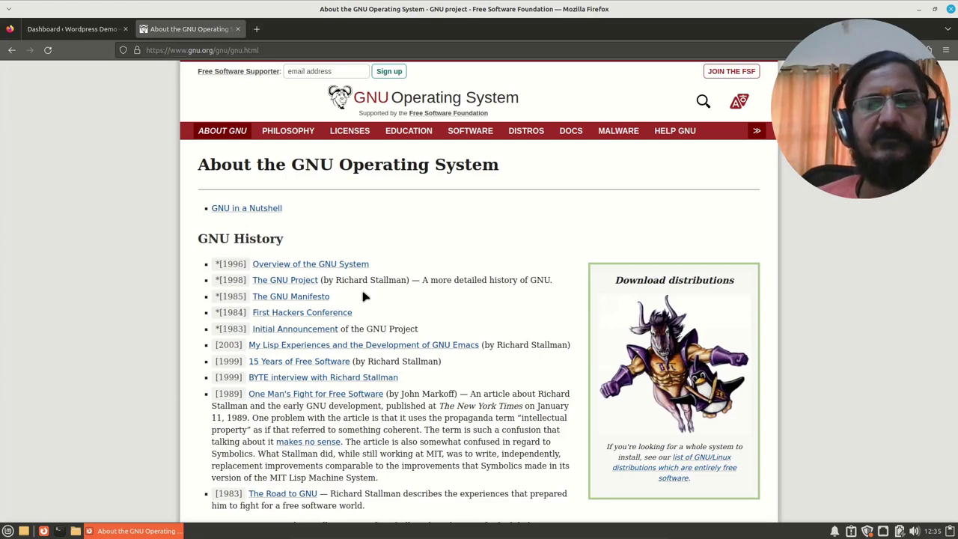
{"action": "left_click", "coordinate": [285, 133]}
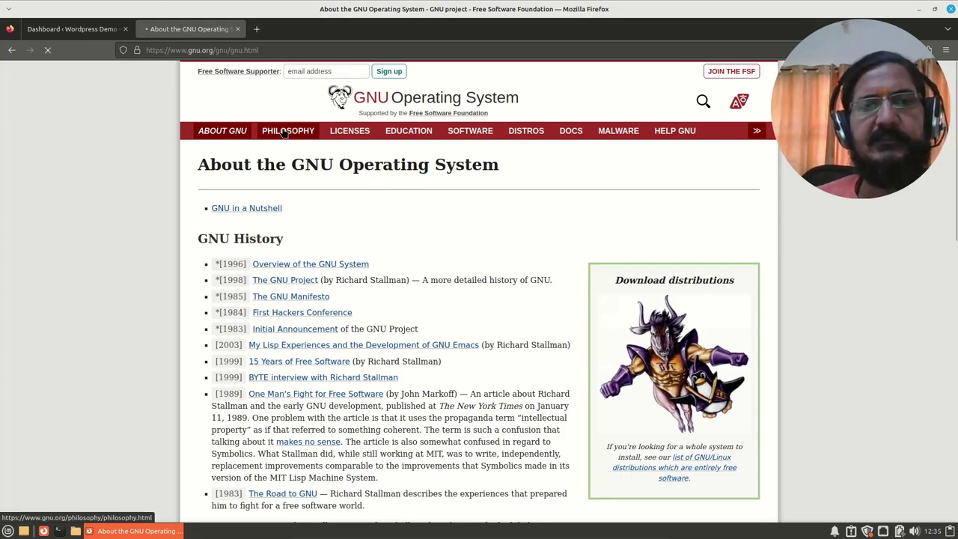
{"action": "left_click", "coordinate": [350, 131]}
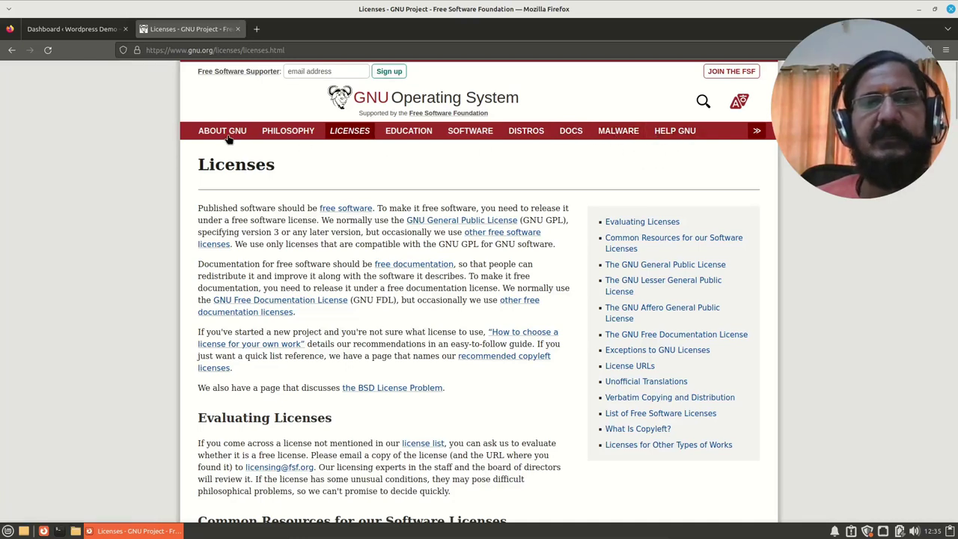
Step: Return to the WordPress dashboard and open the list of all pages
{"action": "left_click", "coordinate": [95, 32]}
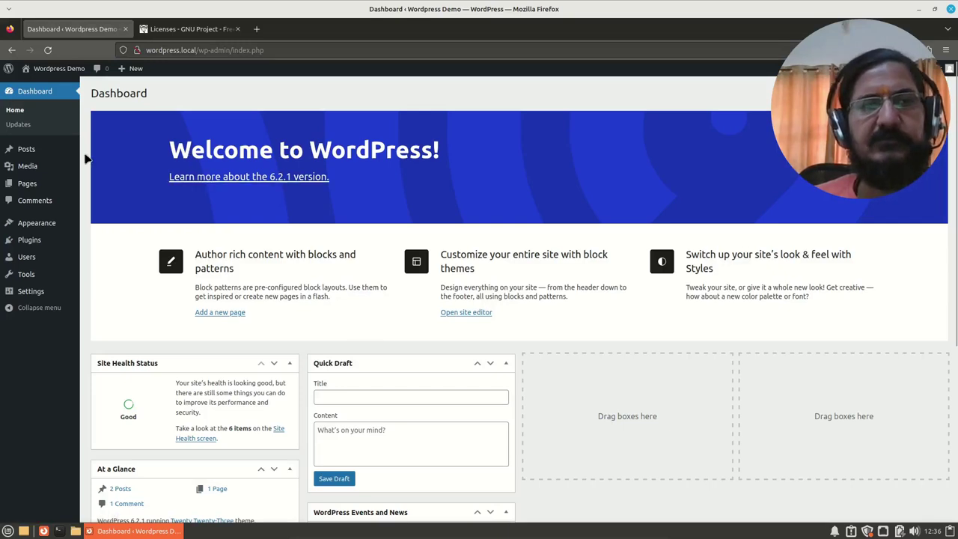
{"action": "mouse_move", "coordinate": [32, 152]}
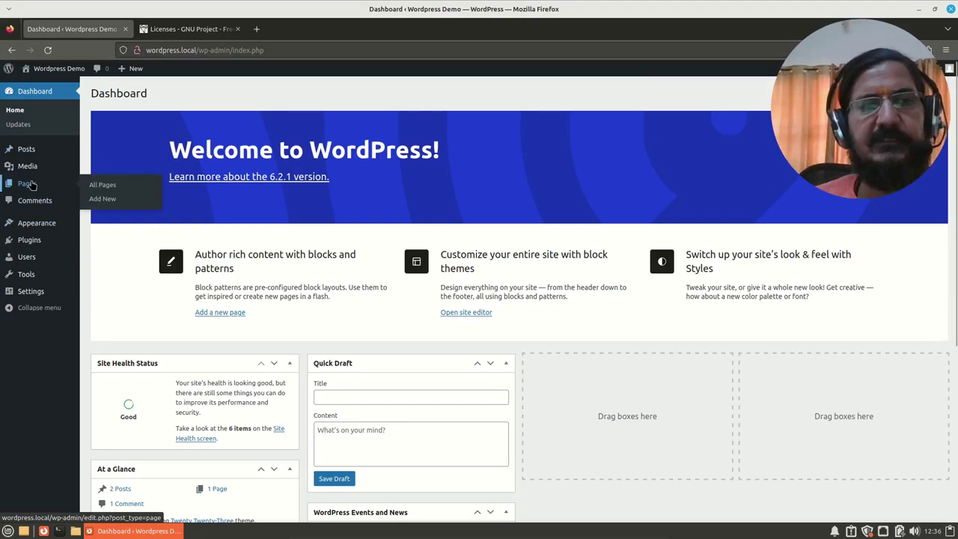
{"action": "left_click", "coordinate": [29, 184]}
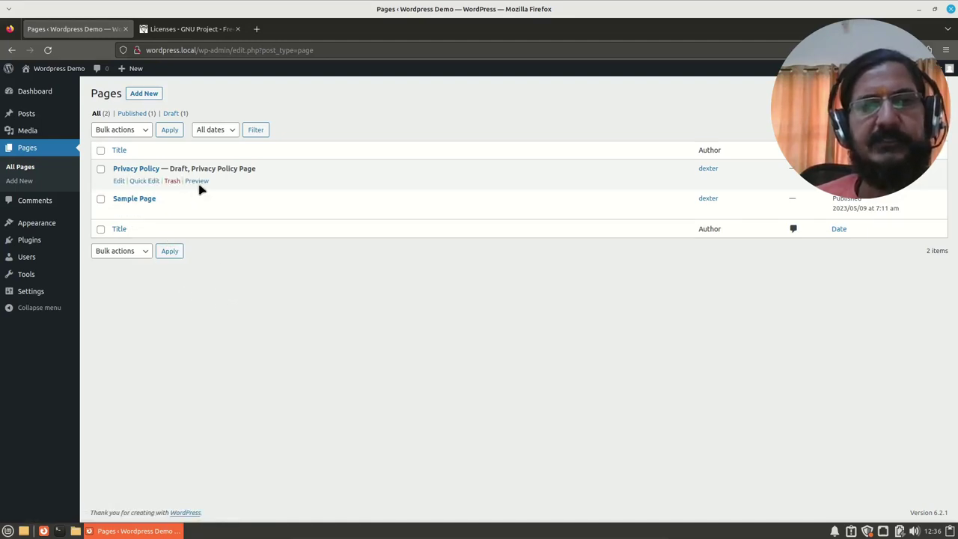
{"action": "mouse_move", "coordinate": [151, 215]}
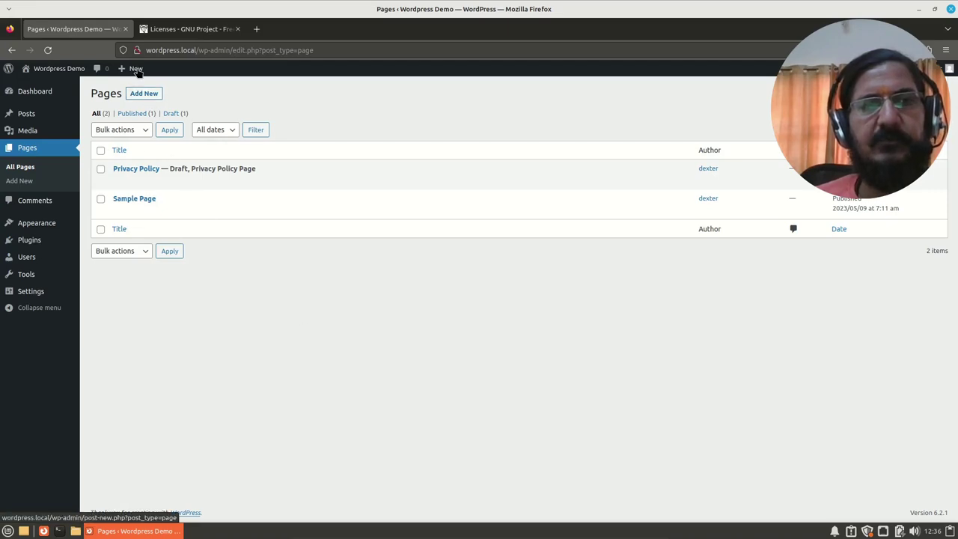
{"action": "mouse_move", "coordinate": [137, 71]}
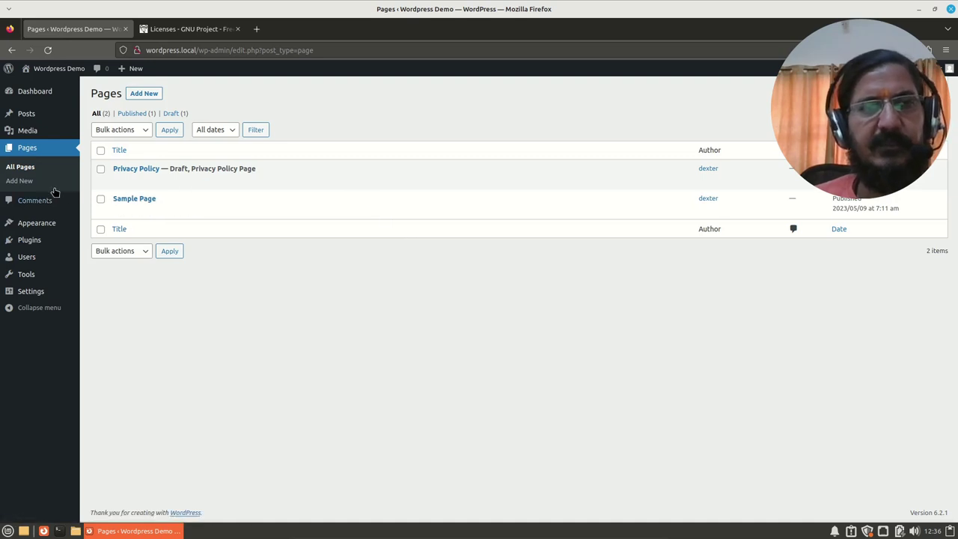
Step: Add a new page titled "About Us" and start its first paragraph block
{"action": "left_click", "coordinate": [144, 94]}
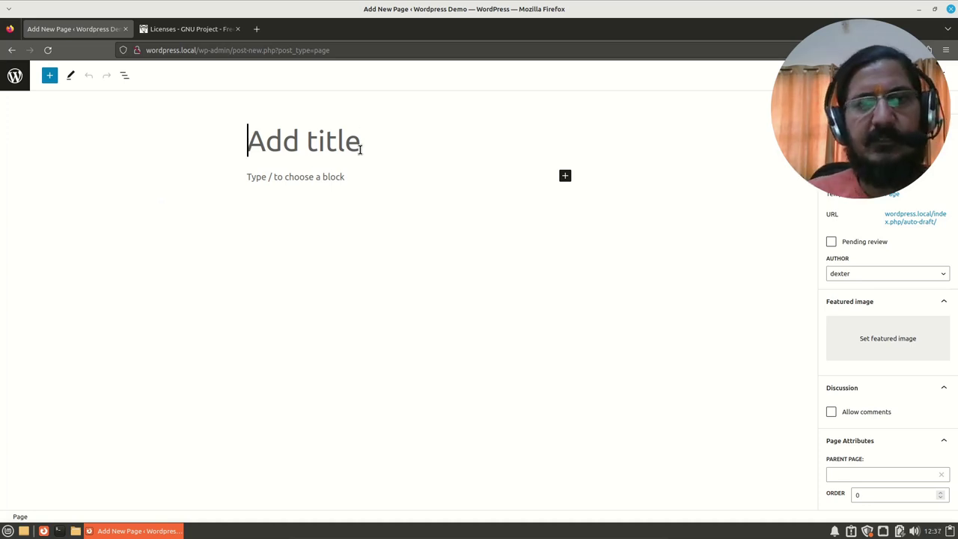
{"action": "type", "text": "About Us"}
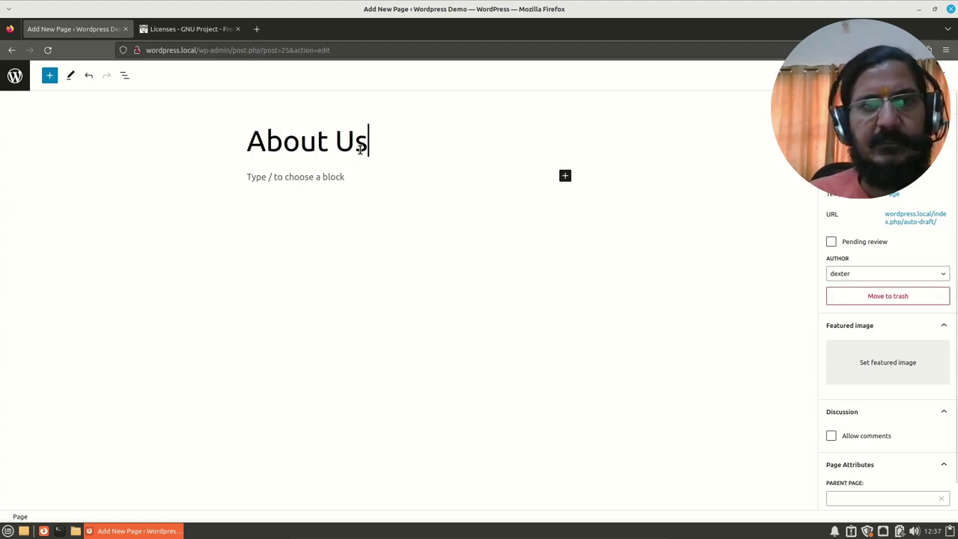
{"action": "left_click", "coordinate": [352, 178]}
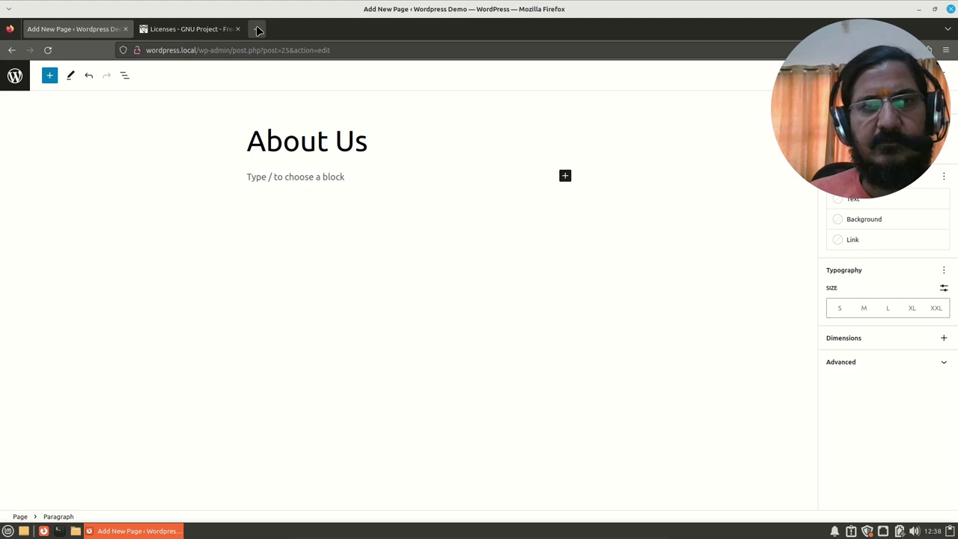
Step: Open lipsum.com in a new browser tab
{"action": "left_click", "coordinate": [258, 28]}
{"action": "type", "text": "lipsum.com/"}
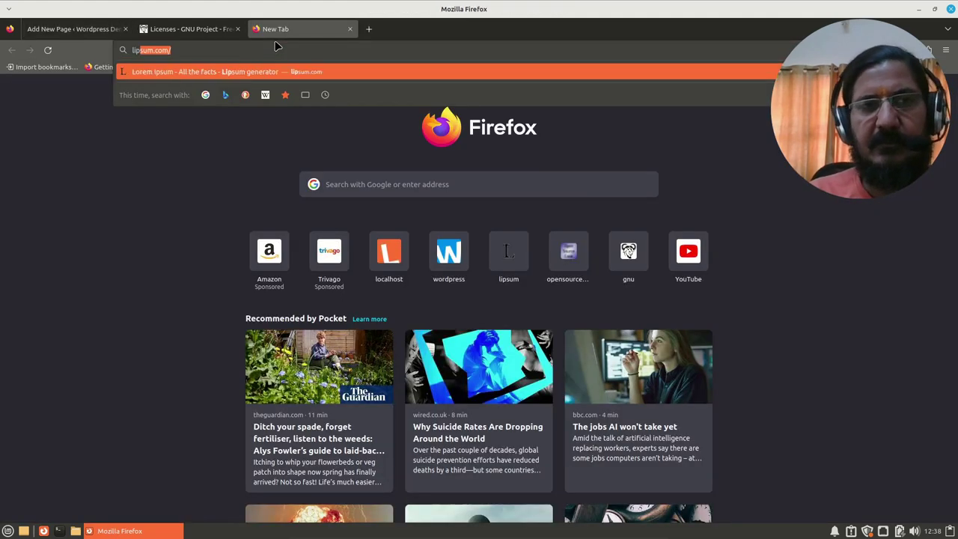
{"action": "key", "text": "Return"}
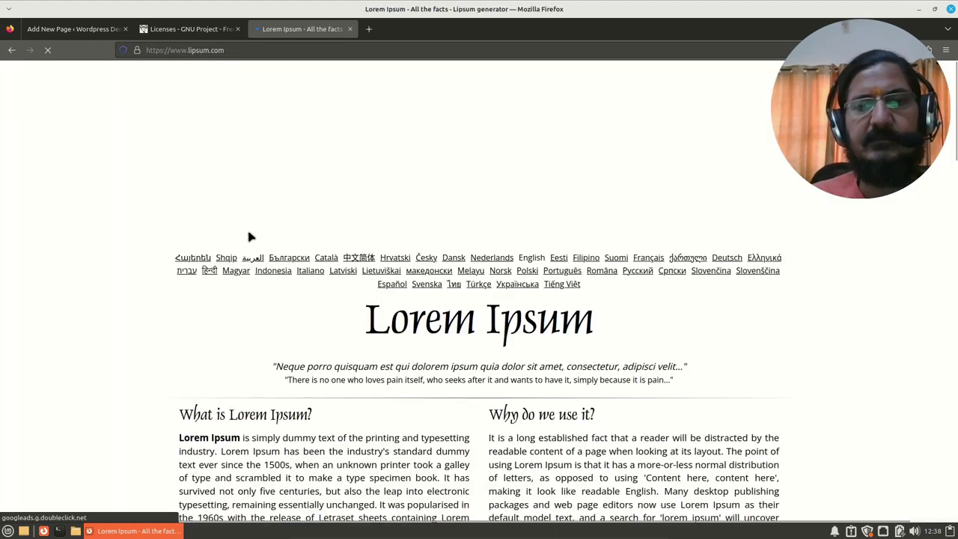
Step: Copy the "What is Lorem Ipsum?" heading with its paragraph from the site and paste both into the body of the About Us page
{"action": "scroll", "coordinate": [250, 236], "scroll_direction": "down", "scroll_amount": 6}
{"action": "scroll", "coordinate": [249, 233], "scroll_direction": "up", "scroll_amount": 2}
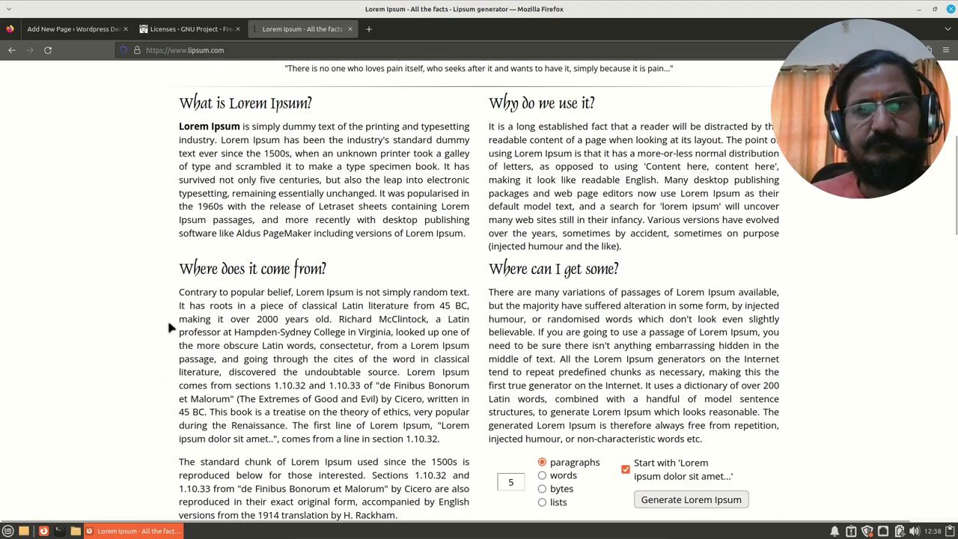
{"action": "scroll", "coordinate": [262, 306], "scroll_direction": "down", "scroll_amount": 1}
{"action": "scroll", "coordinate": [262, 305], "scroll_direction": "down", "scroll_amount": 2}
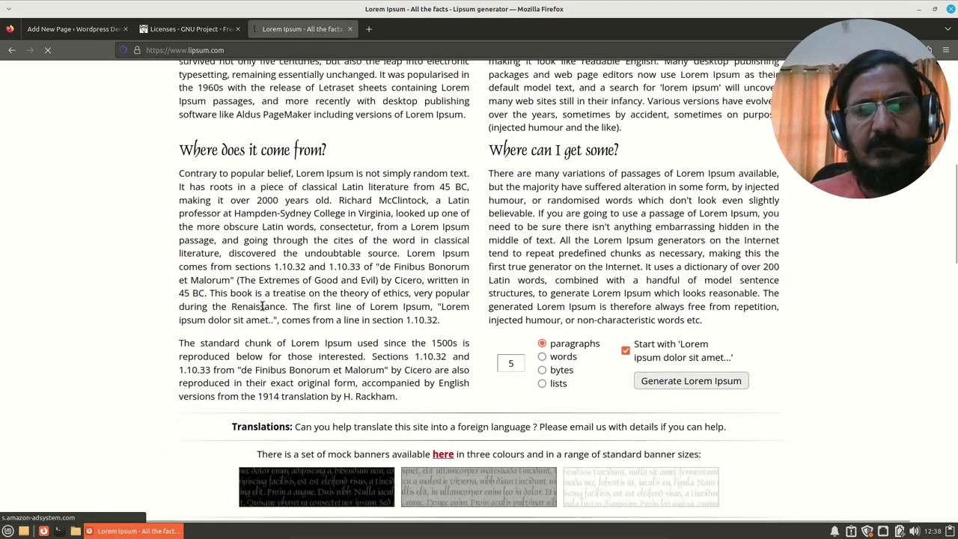
{"action": "scroll", "coordinate": [225, 292], "scroll_direction": "up", "scroll_amount": 6}
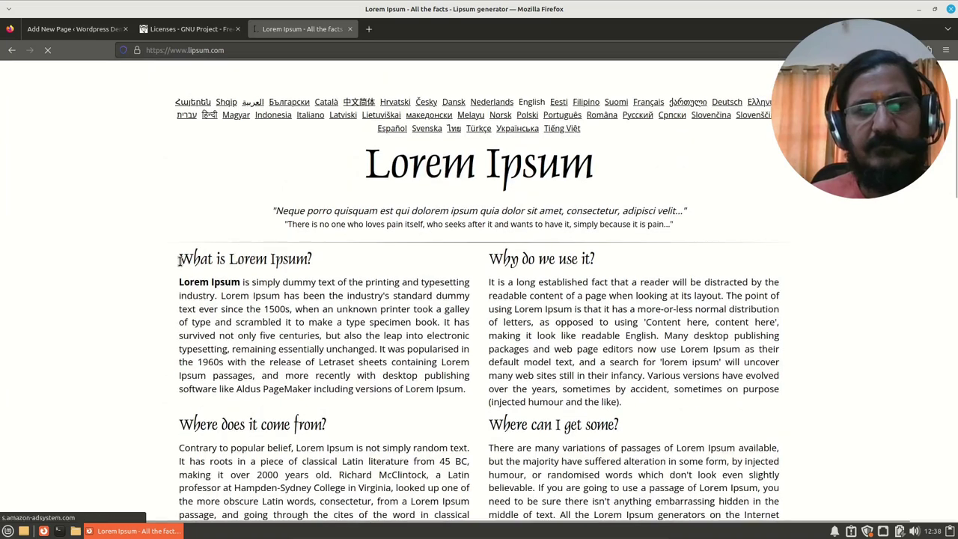
{"action": "left_click_drag", "start_coordinate": [180, 256], "coordinate": [467, 392]}
{"action": "key", "text": "ctrl+c"}
{"action": "key", "text": "ctrl+Tab"}
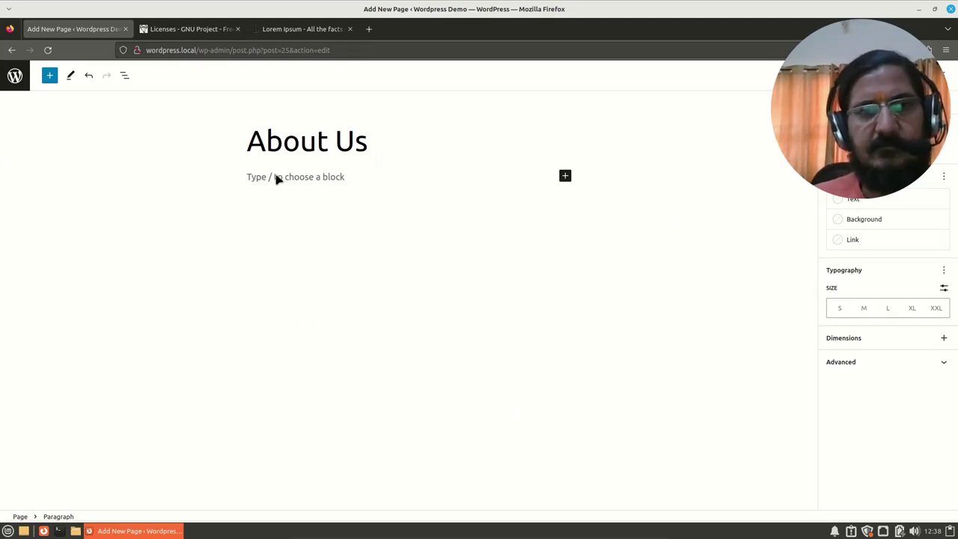
{"action": "key", "text": "ctrl+v"}
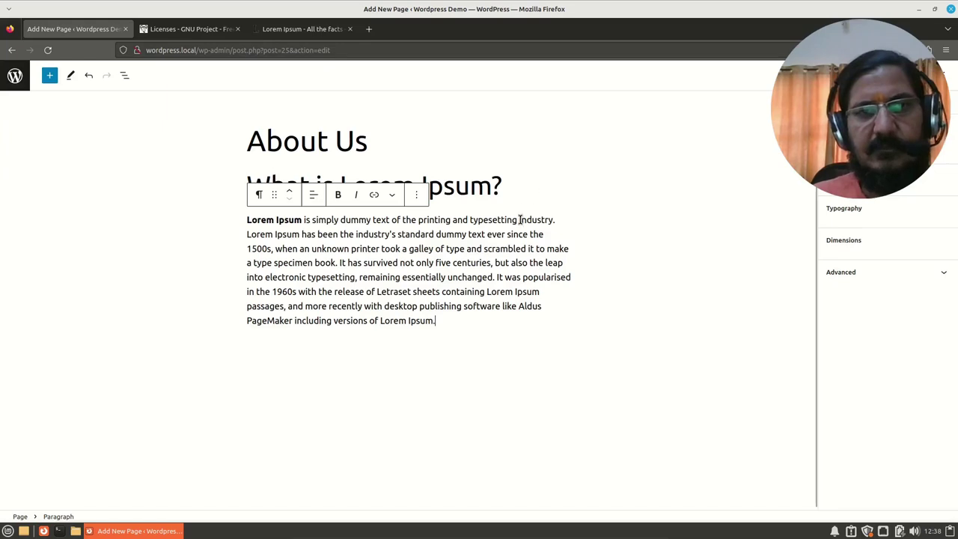
Step: Examine the block options of the pasted heading and paragraph and the list of blocks available for insertion
{"action": "left_click", "coordinate": [497, 187]}
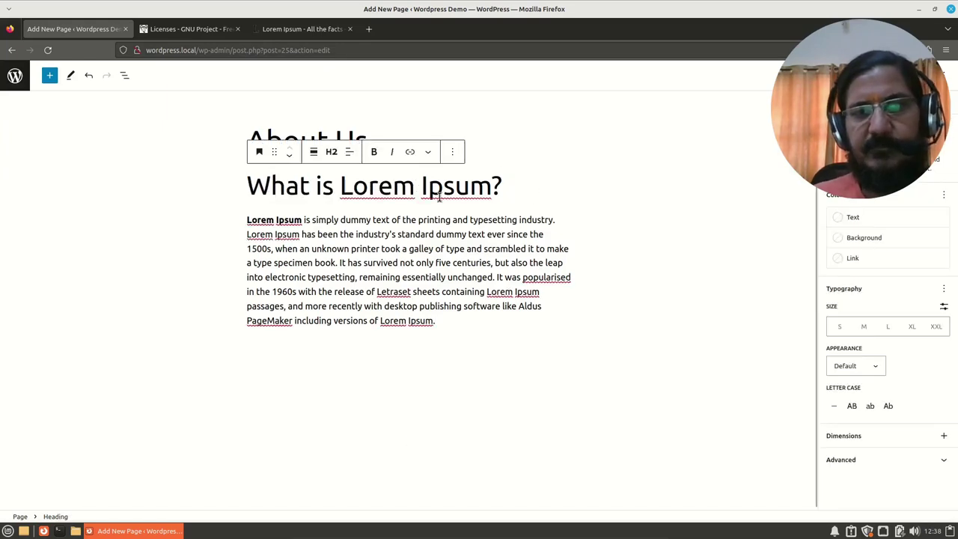
{"action": "left_click", "coordinate": [472, 291]}
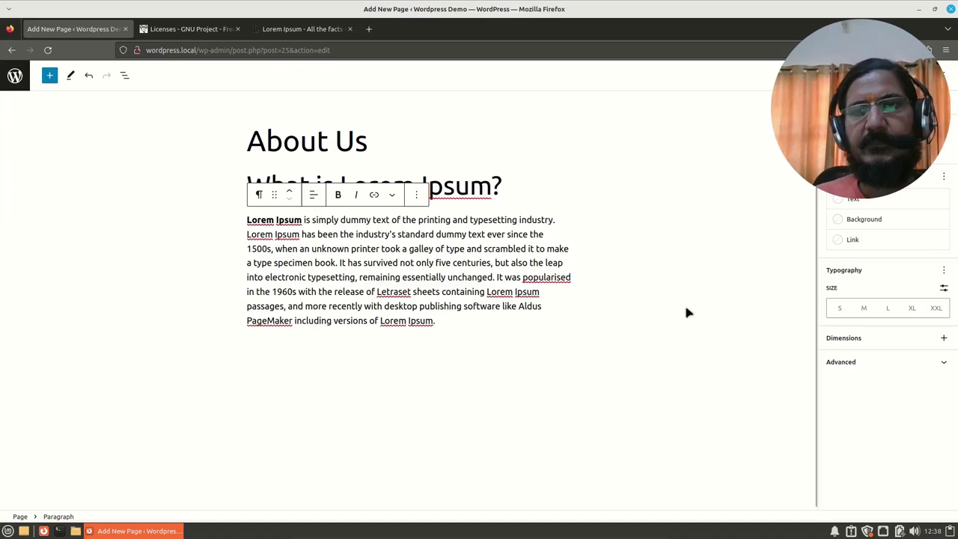
{"action": "left_click", "coordinate": [49, 75]}
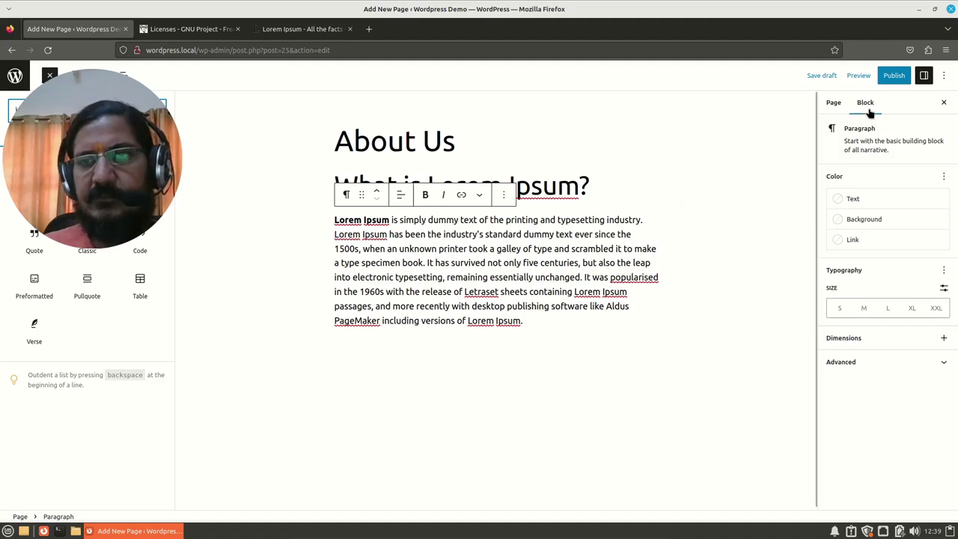
{"action": "key", "text": "Escape"}
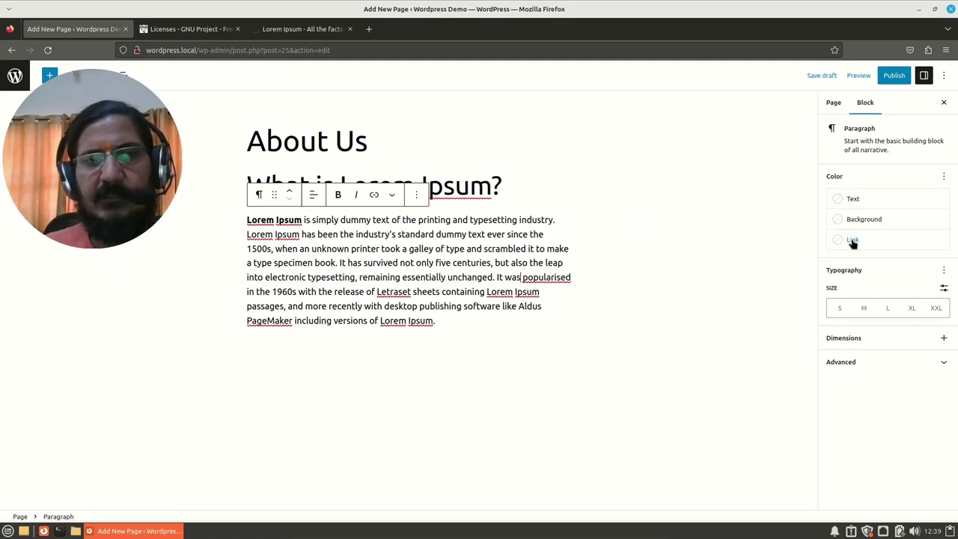
Step: Review the page's settings, including the visibility choices, featured image, discussion and page attributes
{"action": "left_click", "coordinate": [834, 104]}
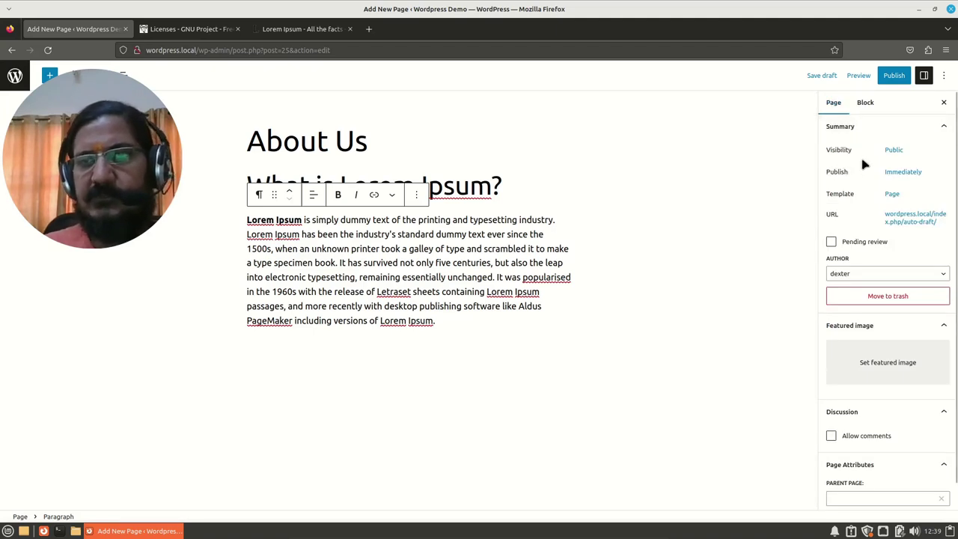
{"action": "left_click", "coordinate": [892, 151]}
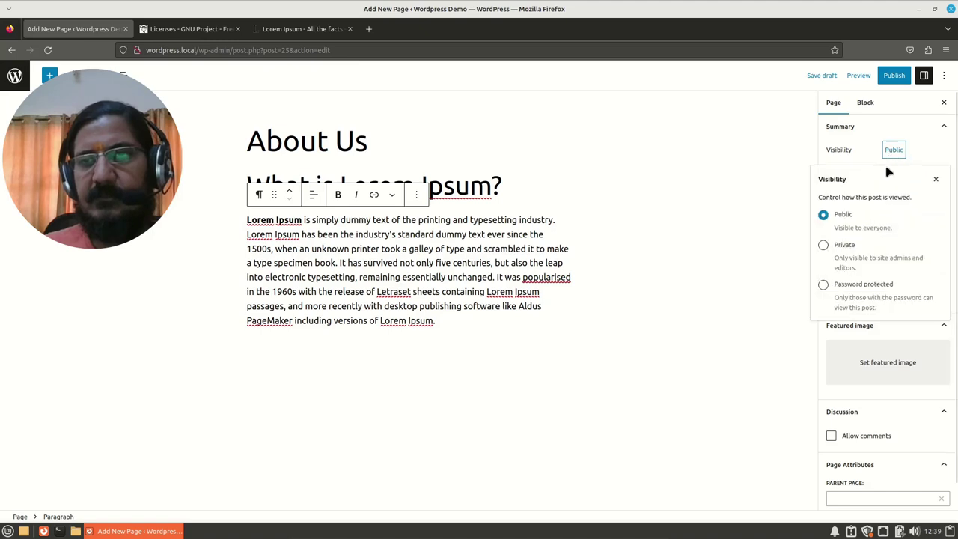
{"action": "left_click", "coordinate": [935, 181]}
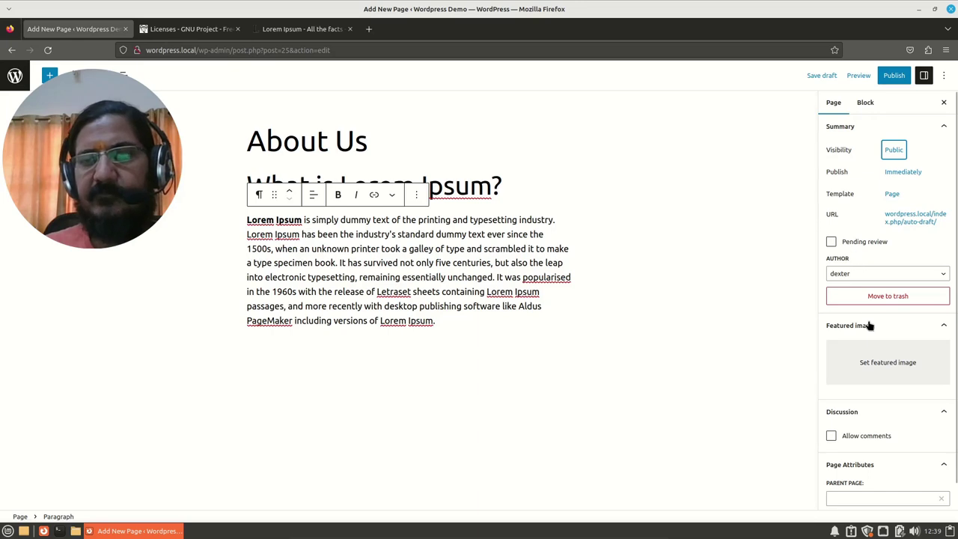
{"action": "scroll", "coordinate": [867, 329], "scroll_direction": "down", "scroll_amount": 1}
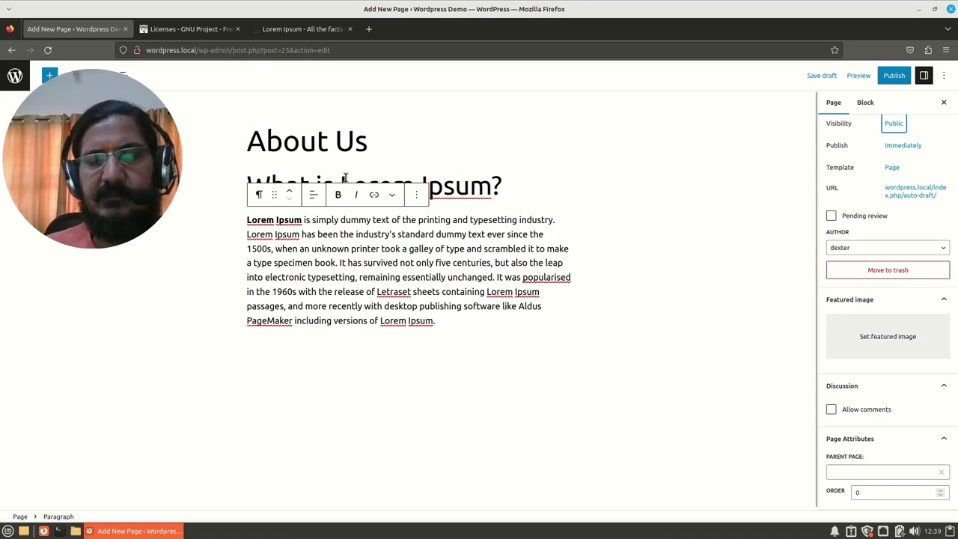
Step: Open the featured image picker for the page, check its file upload option, and return to the media library
{"action": "left_click", "coordinate": [880, 340]}
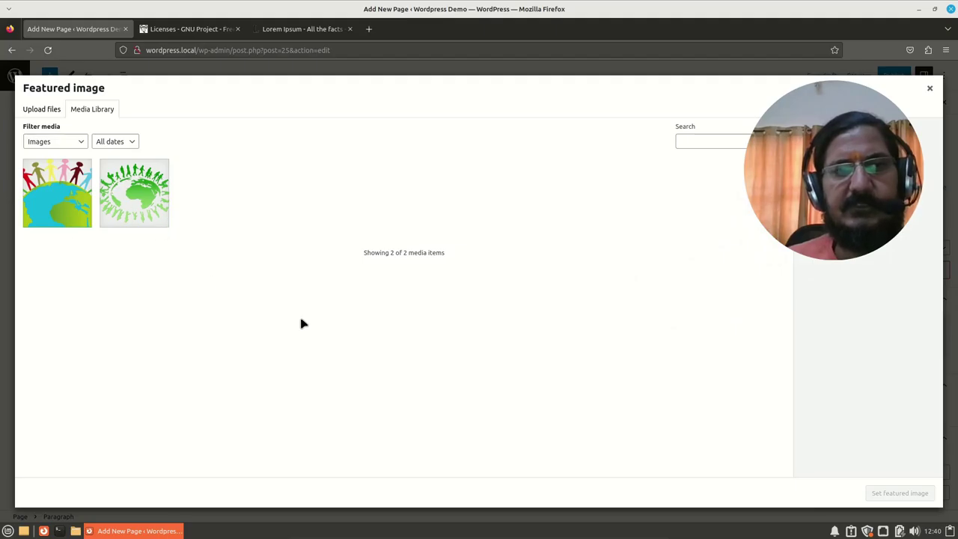
{"action": "left_click", "coordinate": [43, 113]}
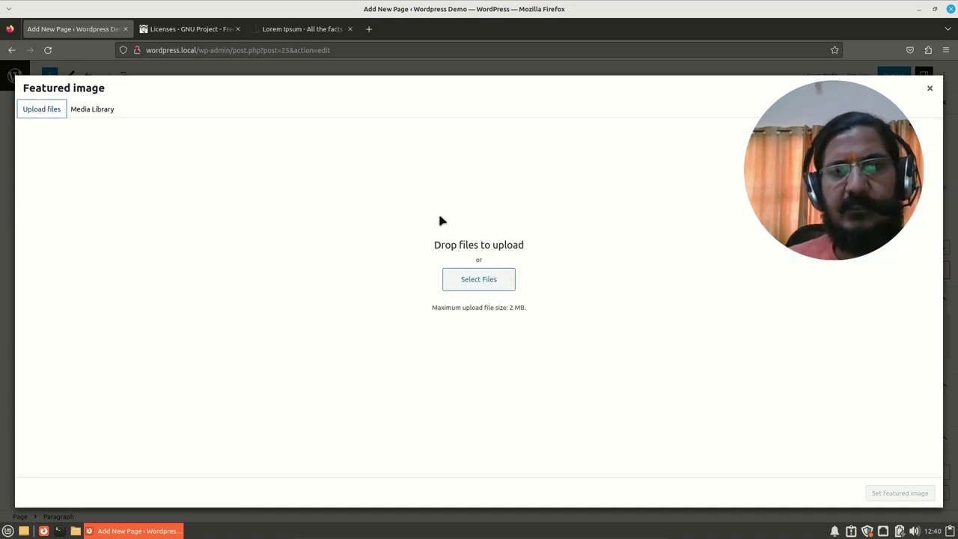
{"action": "left_click", "coordinate": [479, 283]}
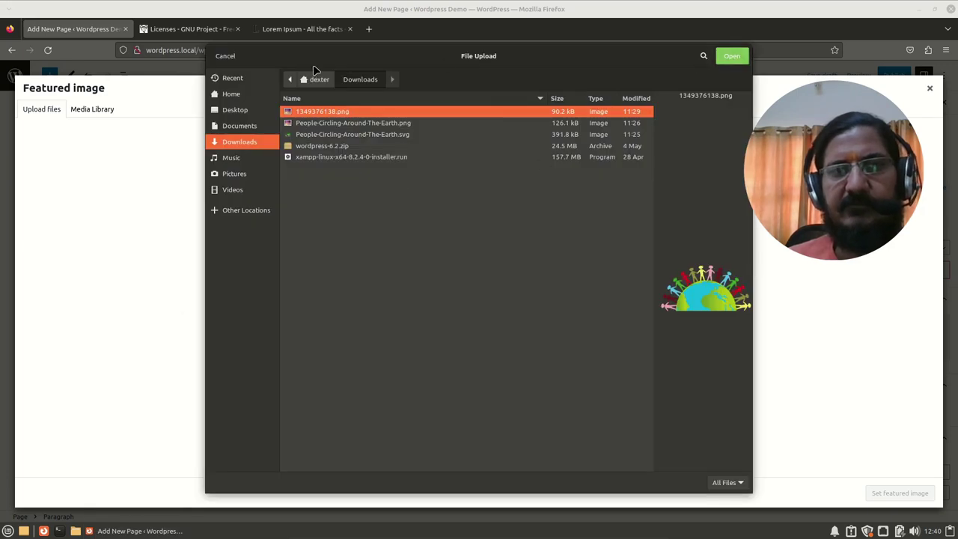
{"action": "left_click", "coordinate": [224, 56]}
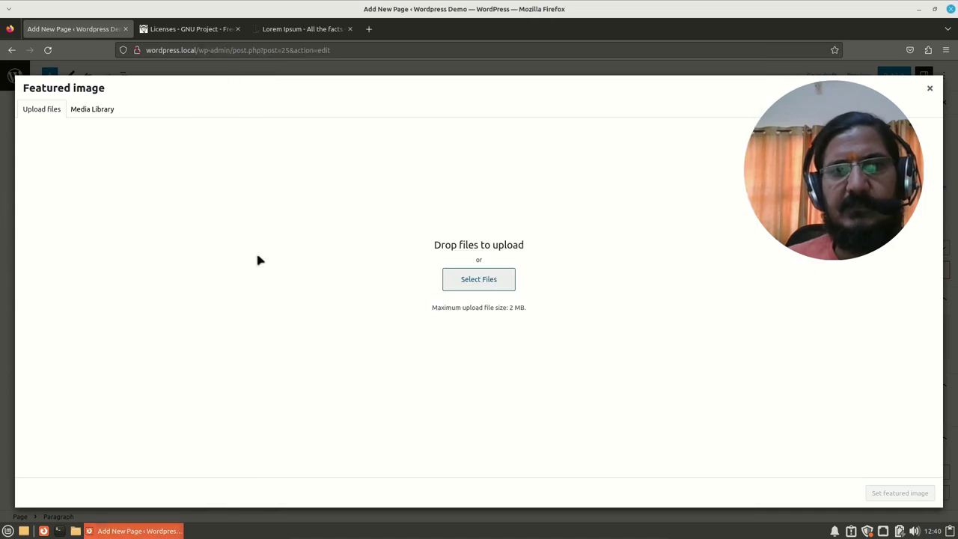
{"action": "left_click", "coordinate": [94, 110]}
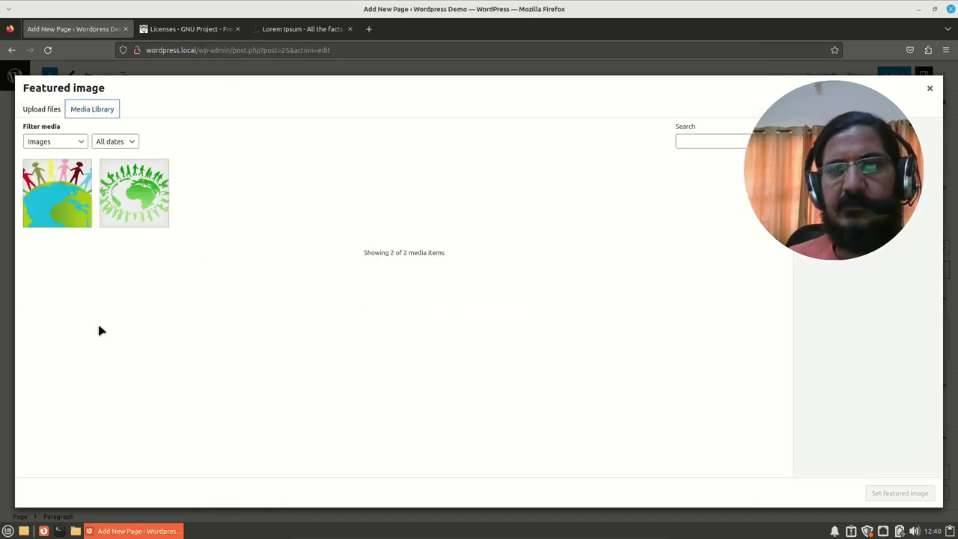
Step: Select the image of colourful people around the globe in the media library and set its alt text to "People Around Earth"
{"action": "left_click", "coordinate": [58, 199]}
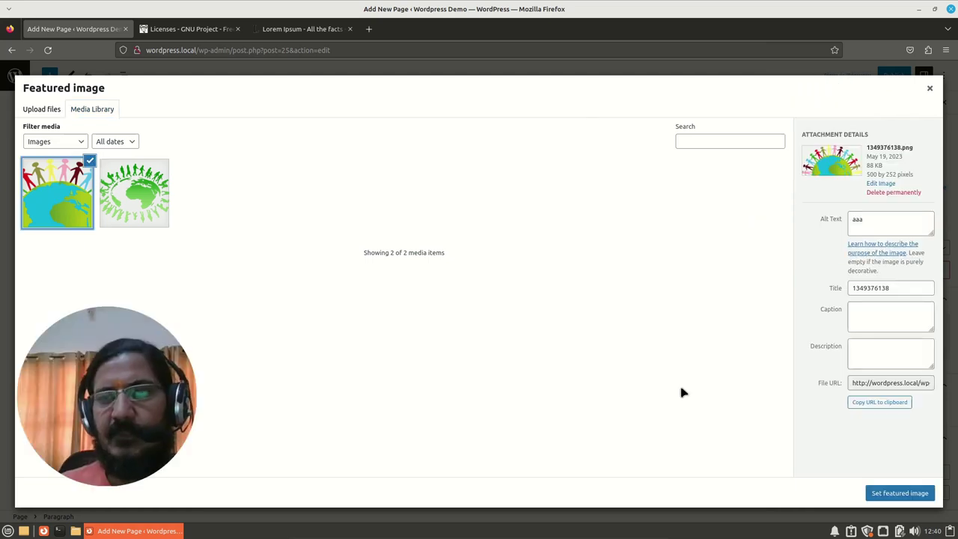
{"action": "double_click", "coordinate": [896, 218]}
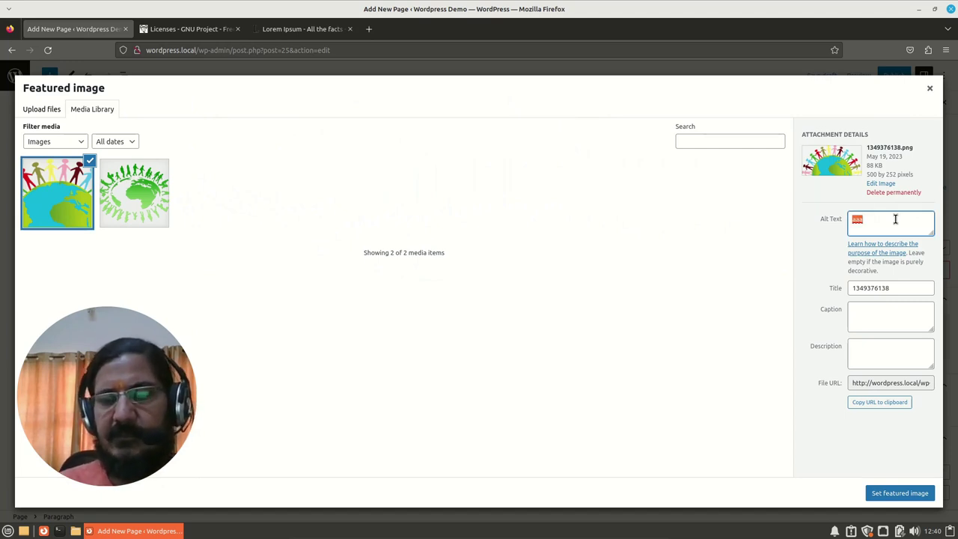
{"action": "type", "text": "People"}
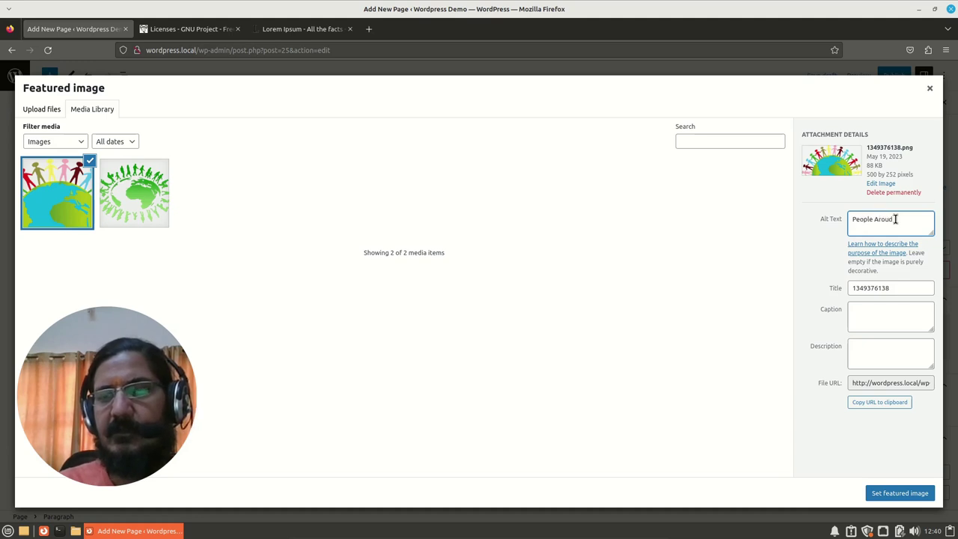
{"action": "type", "text": " Aroud Earth"}
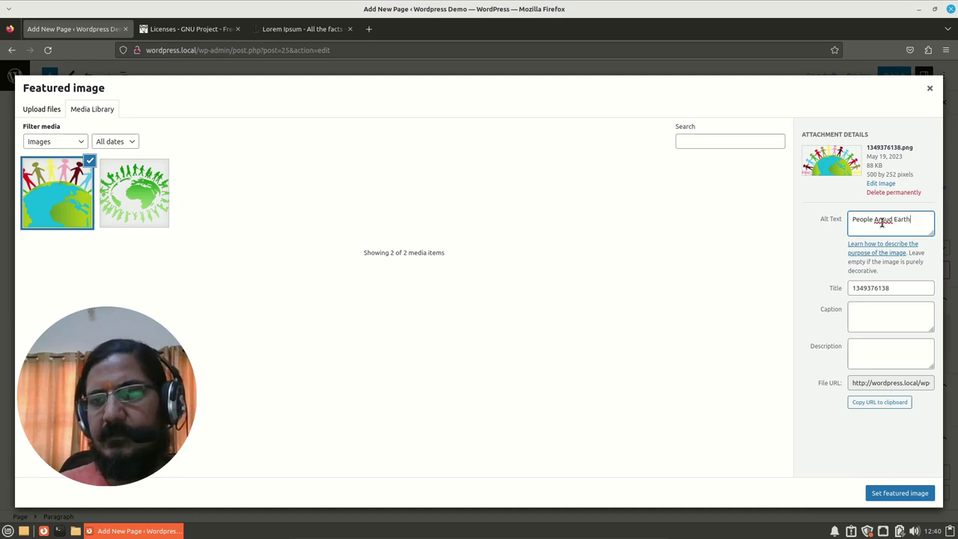
{"action": "right_click", "coordinate": [882, 220]}
{"action": "left_click", "coordinate": [891, 223]}
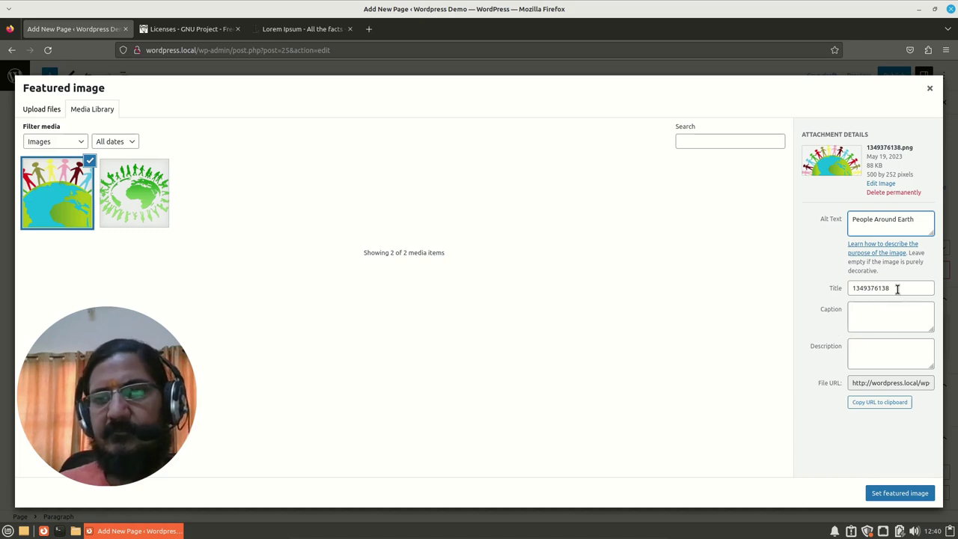
Step: Copy the alt text "People Around Earth" into the image's title and set the image as the page's featured image
{"action": "triple_click", "coordinate": [880, 219]}
{"action": "key", "text": "ctrl+c"}
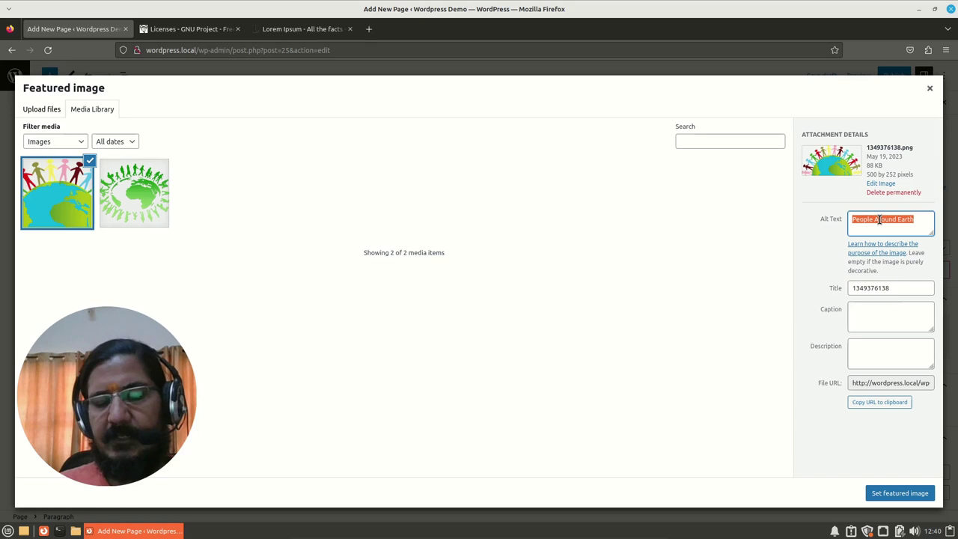
{"action": "left_click", "coordinate": [895, 290]}
{"action": "key", "text": "ctrl+a"}
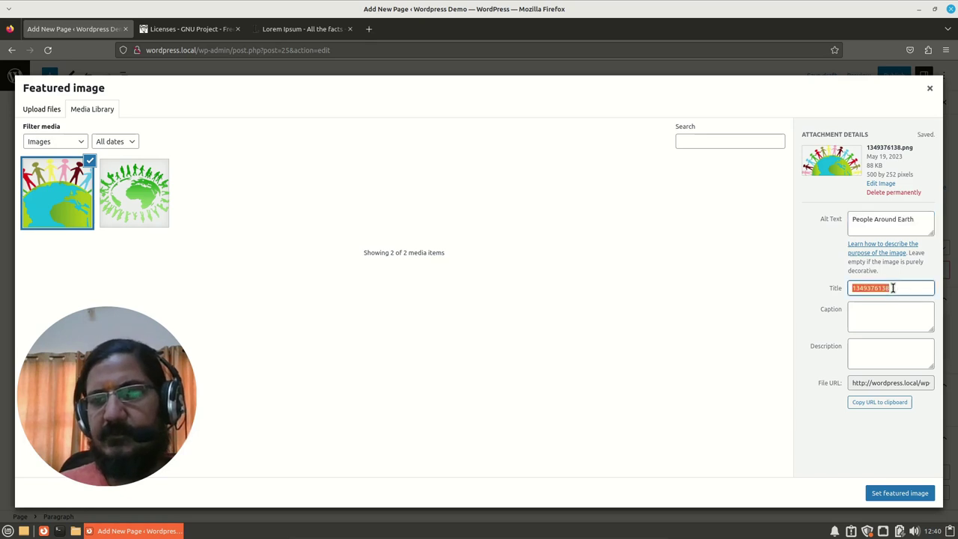
{"action": "key", "text": "ctrl+v"}
{"action": "left_click", "coordinate": [868, 315]}
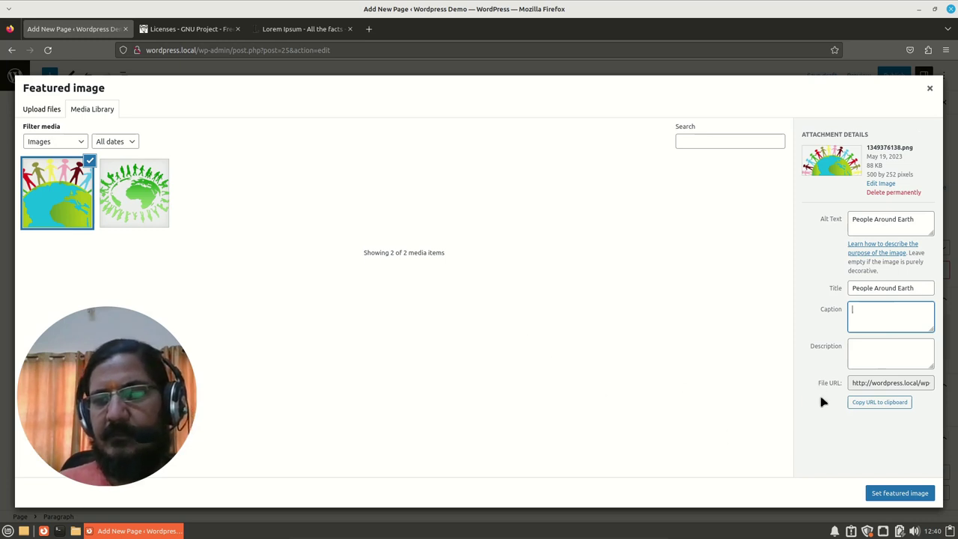
{"action": "left_click", "coordinate": [887, 496]}
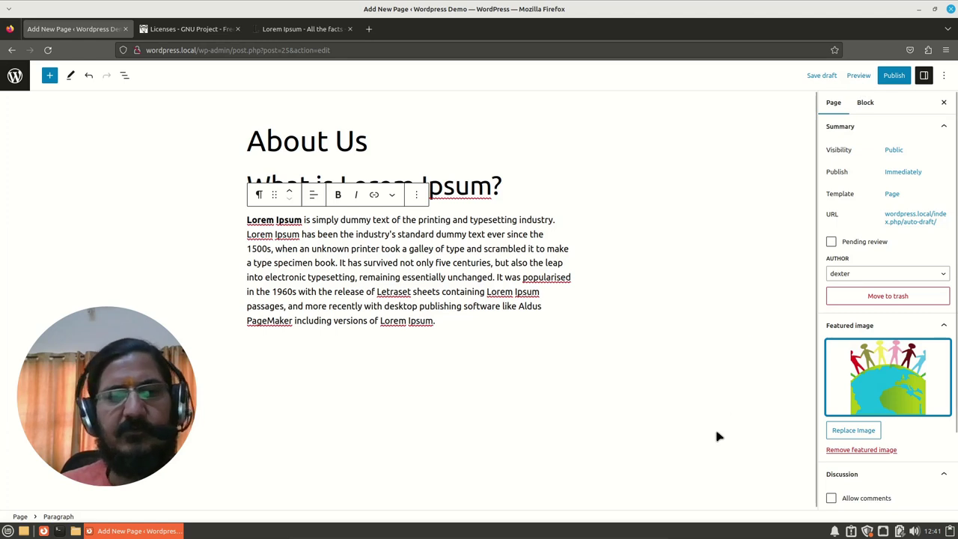
Step: Check the available parent pages without choosing one and publish the About Us page
{"action": "scroll", "coordinate": [893, 445], "scroll_direction": "down", "scroll_amount": 2}
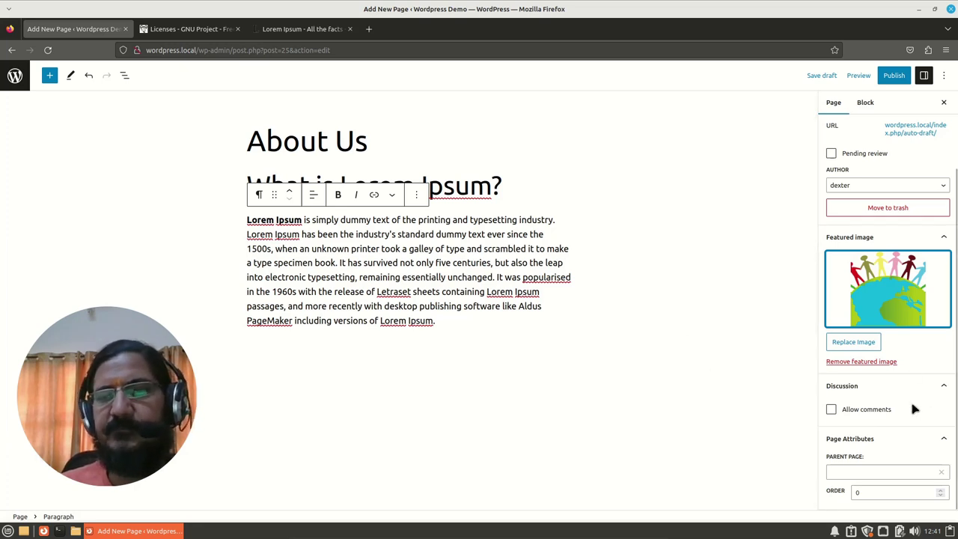
{"action": "left_click", "coordinate": [843, 474]}
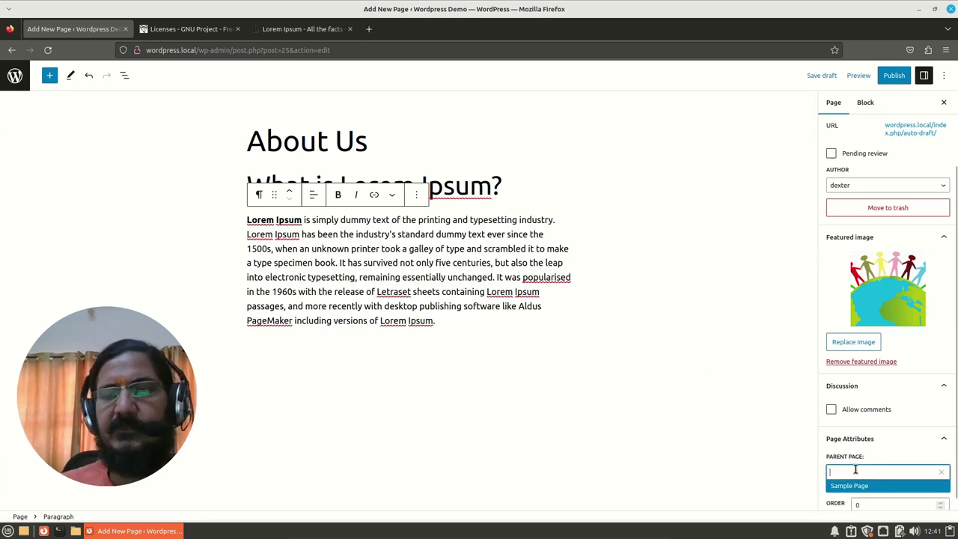
{"action": "left_click", "coordinate": [899, 458]}
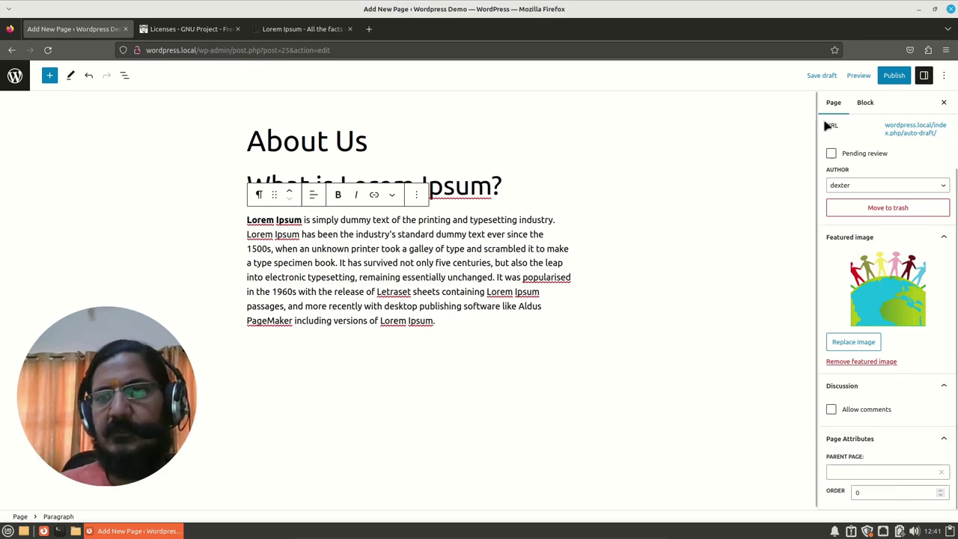
{"action": "left_click", "coordinate": [894, 76]}
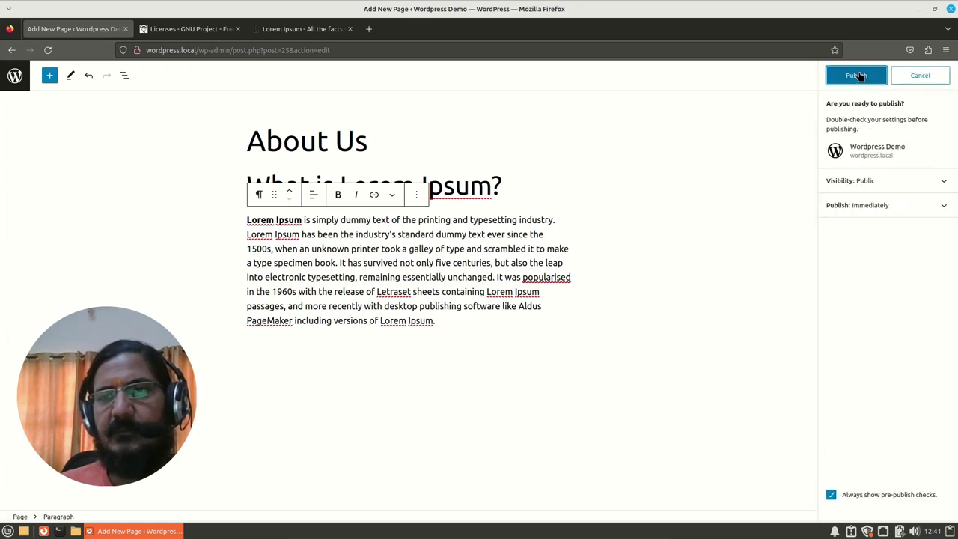
{"action": "left_click", "coordinate": [858, 75]}
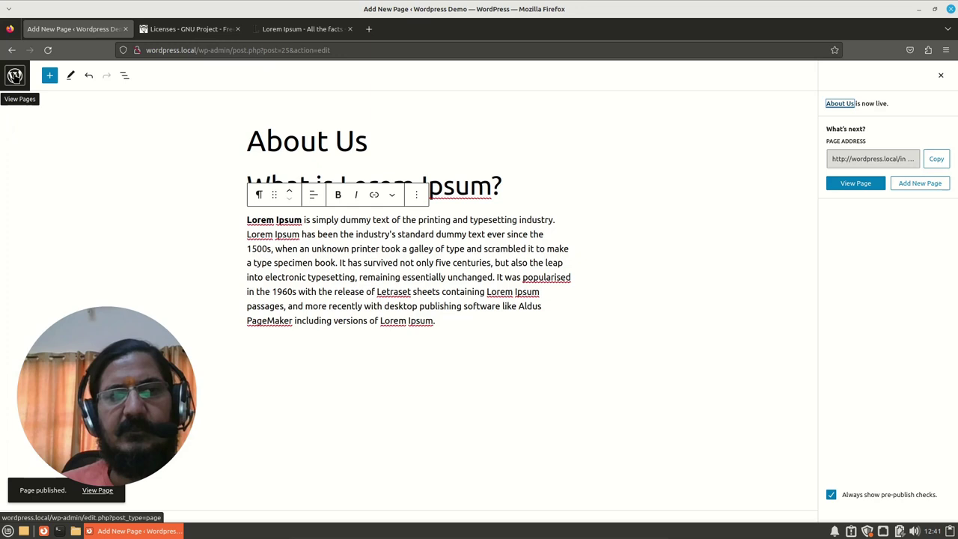
Step: Go to the pages list, open the site in a separate browser tab and view the published About Us page in full
{"action": "left_click", "coordinate": [14, 77]}
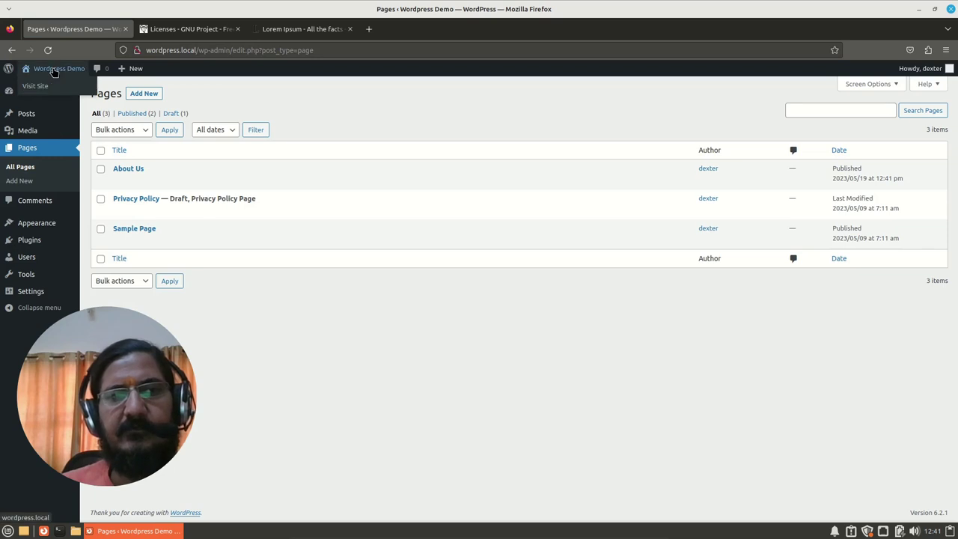
{"action": "middle_click", "coordinate": [63, 67]}
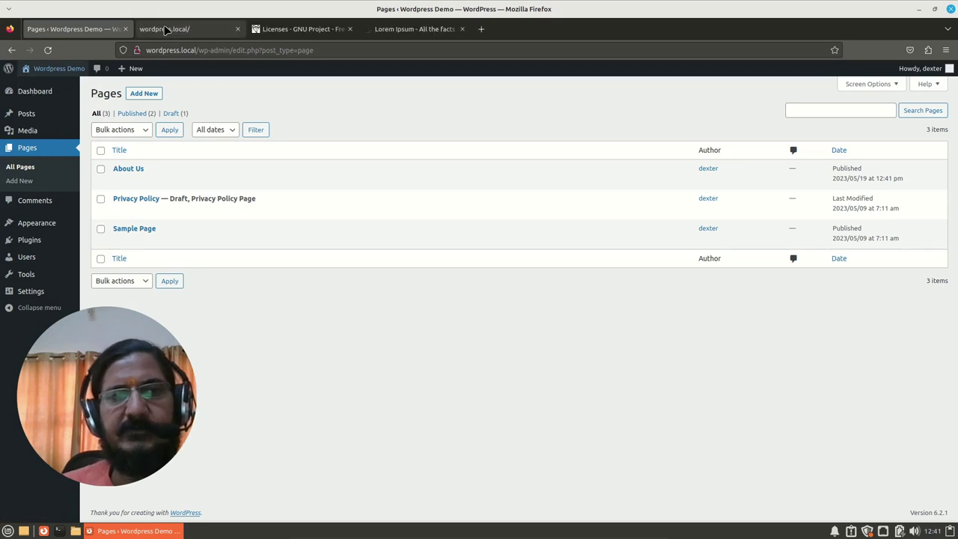
{"action": "left_click", "coordinate": [165, 28]}
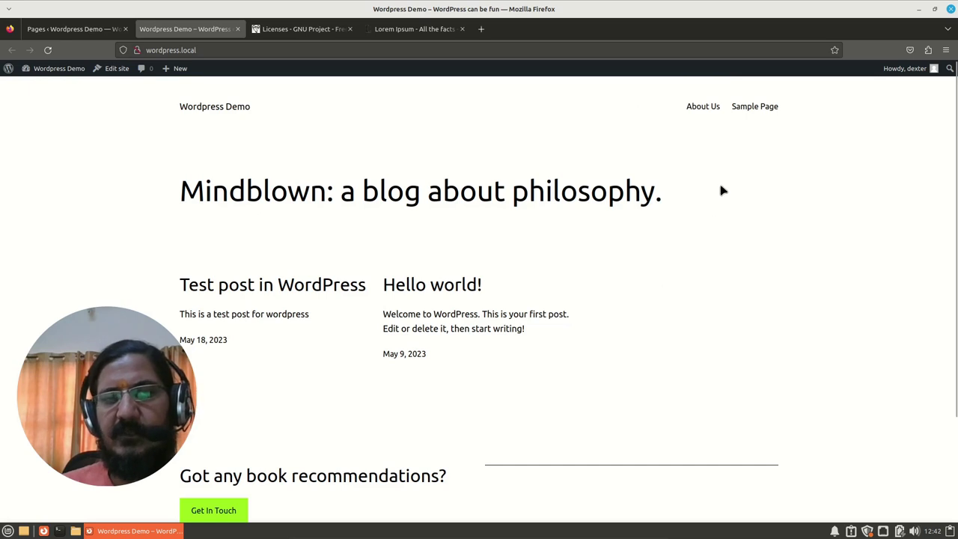
{"action": "left_click", "coordinate": [703, 109]}
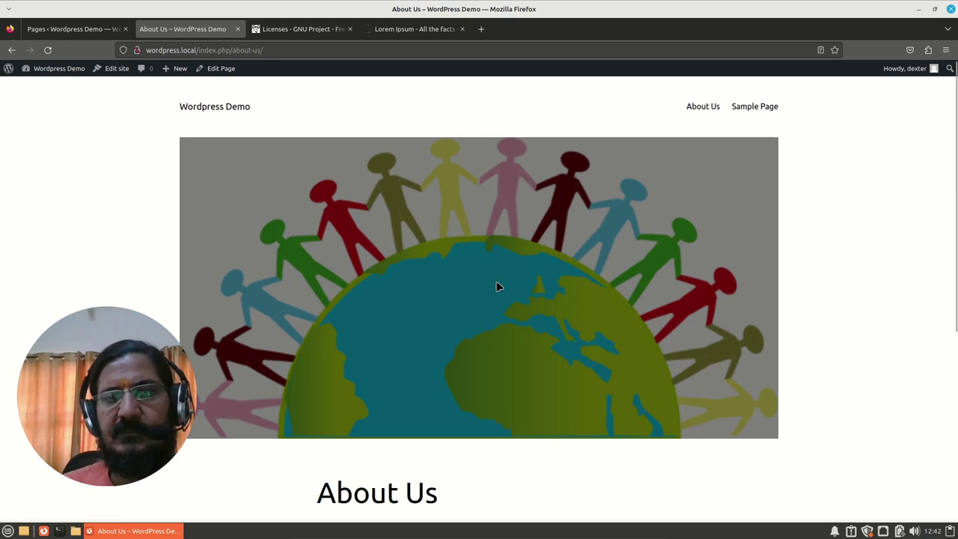
{"action": "scroll", "coordinate": [497, 283], "scroll_direction": "down", "scroll_amount": 5}
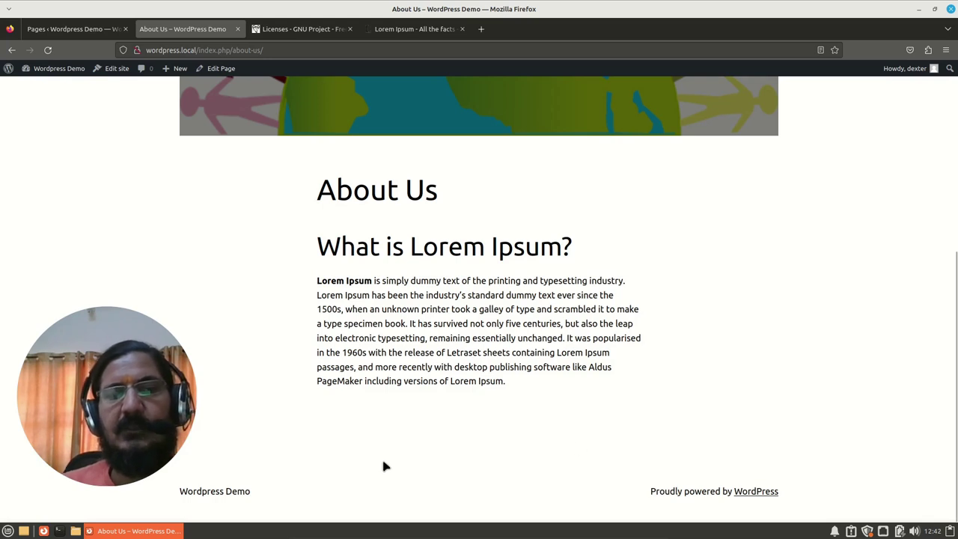
{"action": "scroll", "coordinate": [383, 466], "scroll_direction": "up", "scroll_amount": 5}
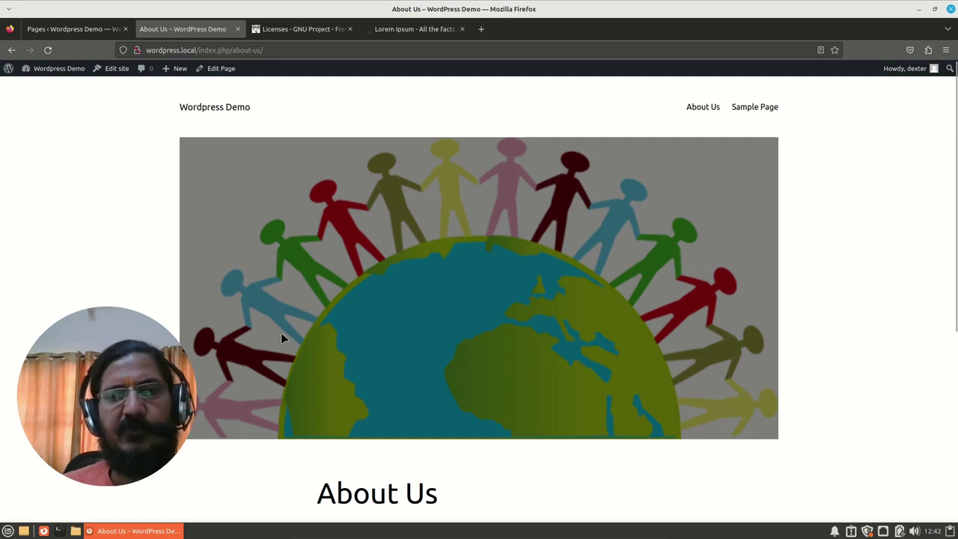
Step: Edit the About Us page, set its parent page to Sample Page and update it
{"action": "left_click", "coordinate": [230, 72]}
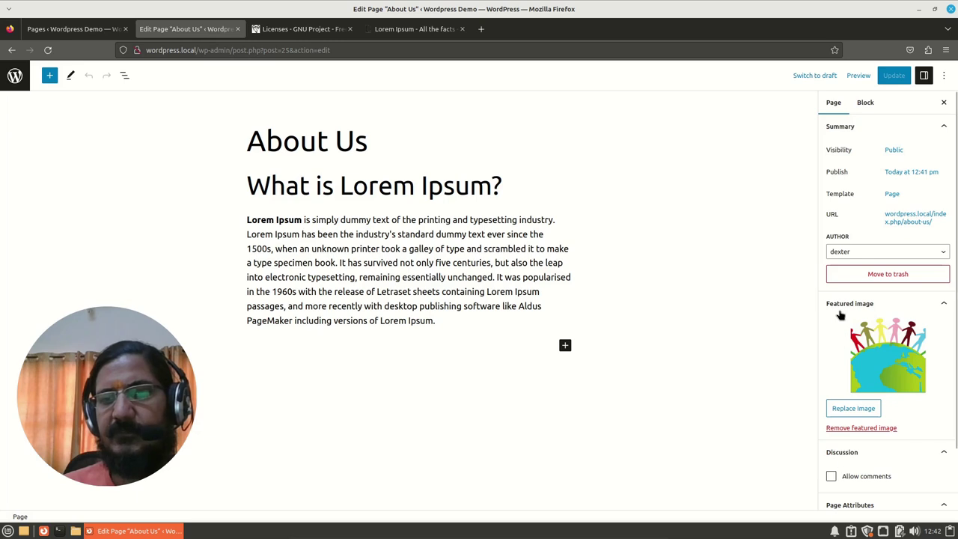
{"action": "scroll", "coordinate": [860, 410], "scroll_direction": "down", "scroll_amount": 2}
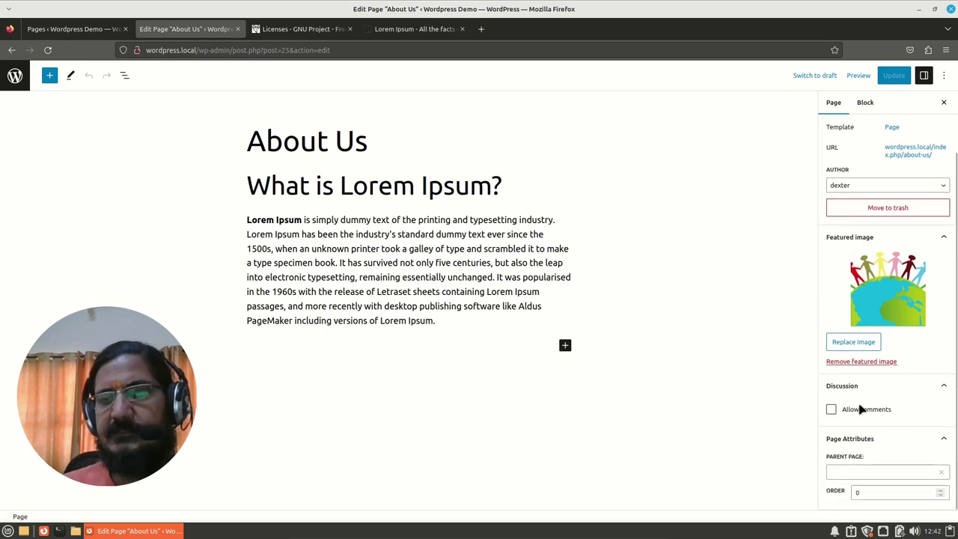
{"action": "left_click", "coordinate": [850, 471]}
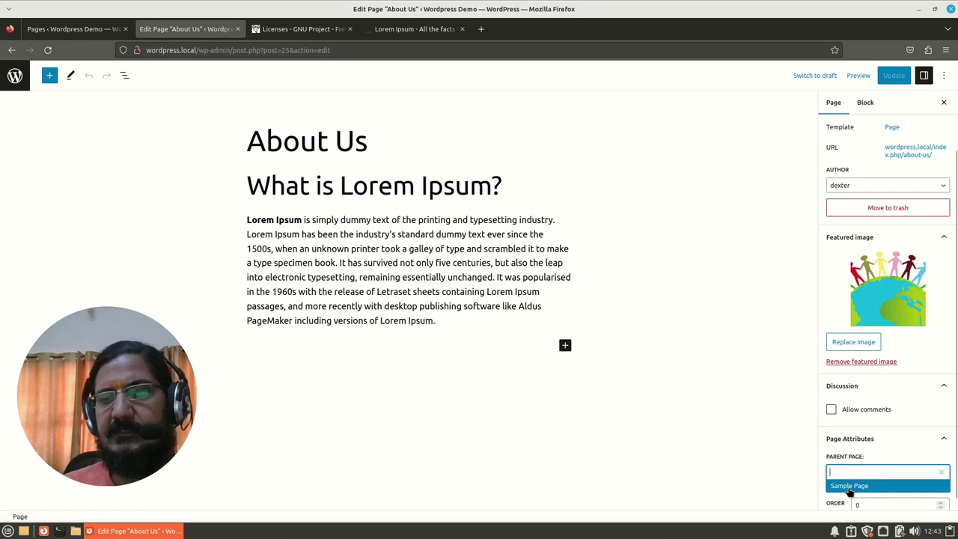
{"action": "left_click", "coordinate": [849, 486]}
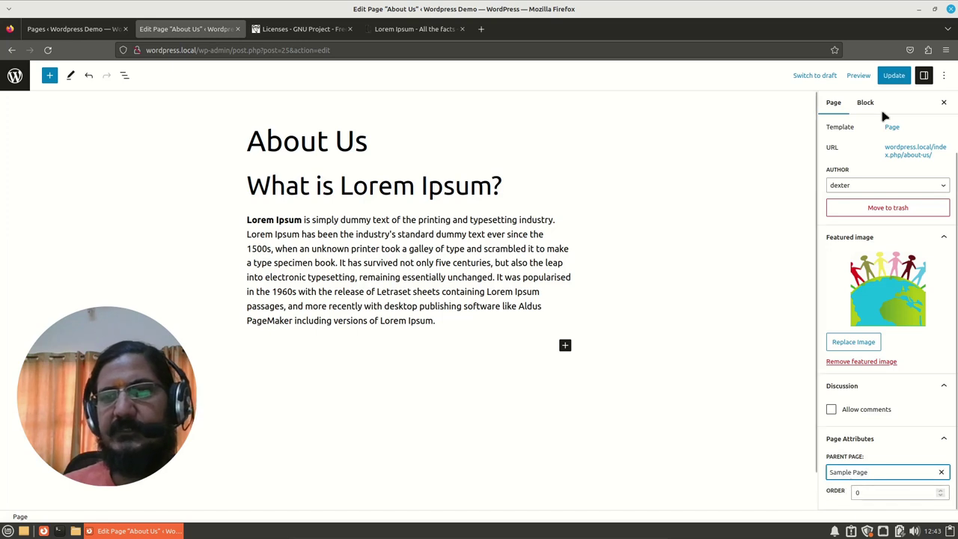
{"action": "left_click", "coordinate": [895, 76]}
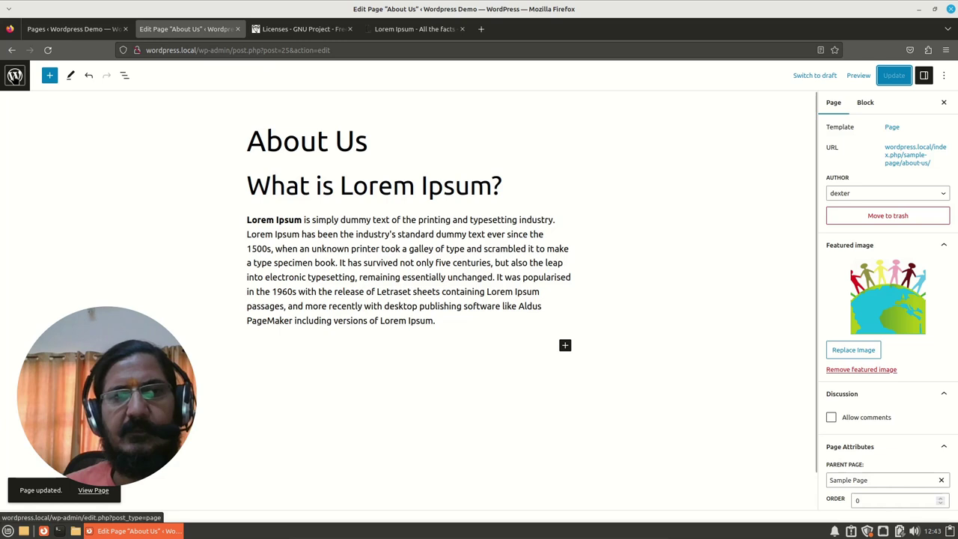
Step: Check the pages list and the site's navigation, and open About Us from the Sample Page submenu
{"action": "left_click", "coordinate": [15, 75]}
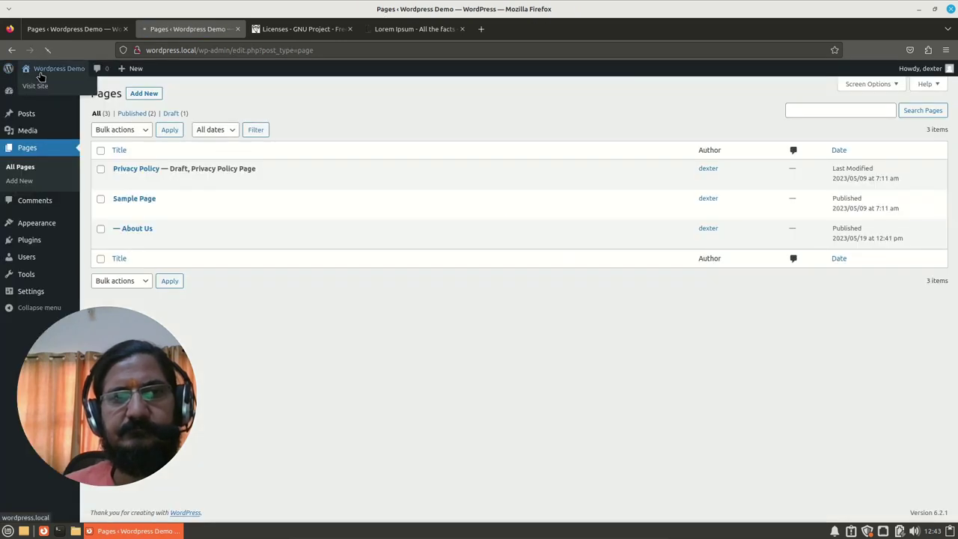
{"action": "left_click", "coordinate": [40, 76]}
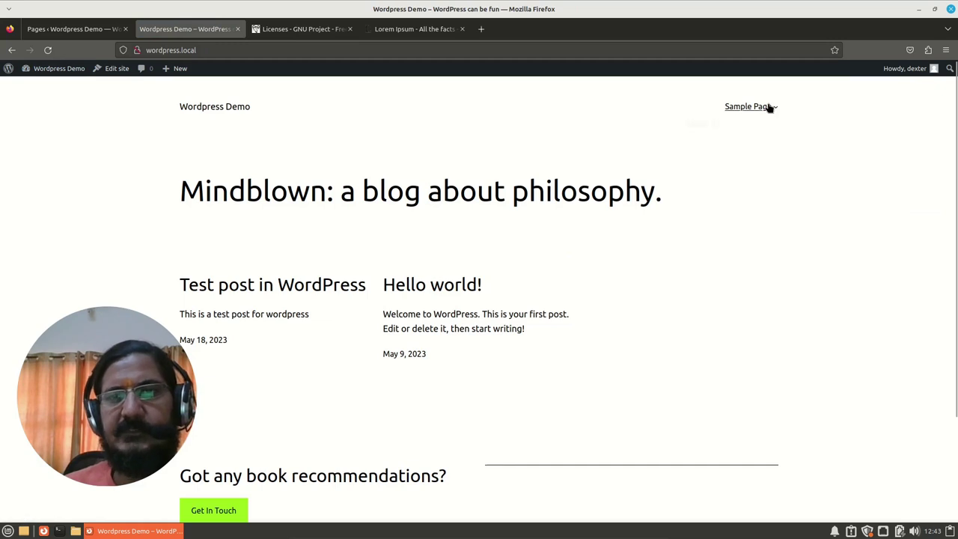
{"action": "mouse_move", "coordinate": [769, 108]}
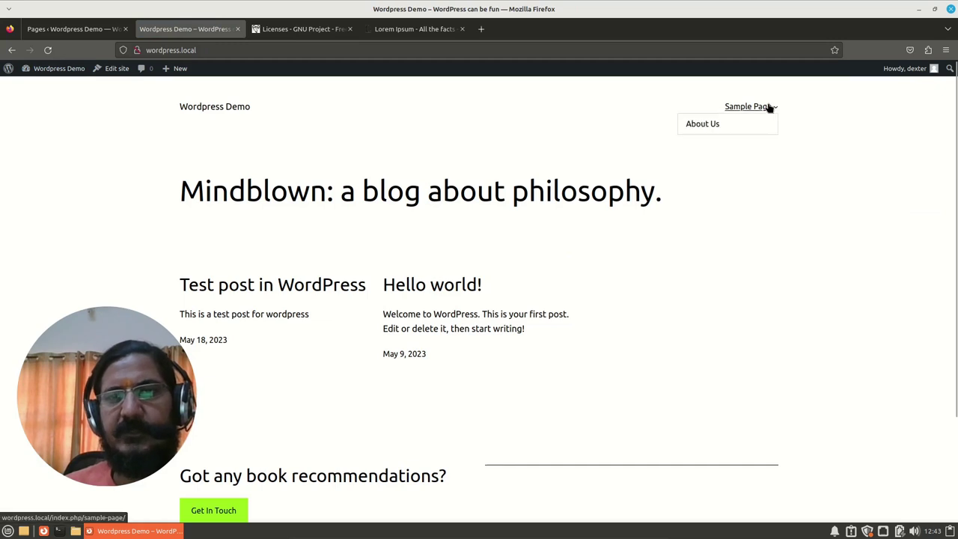
{"action": "left_click", "coordinate": [716, 128]}
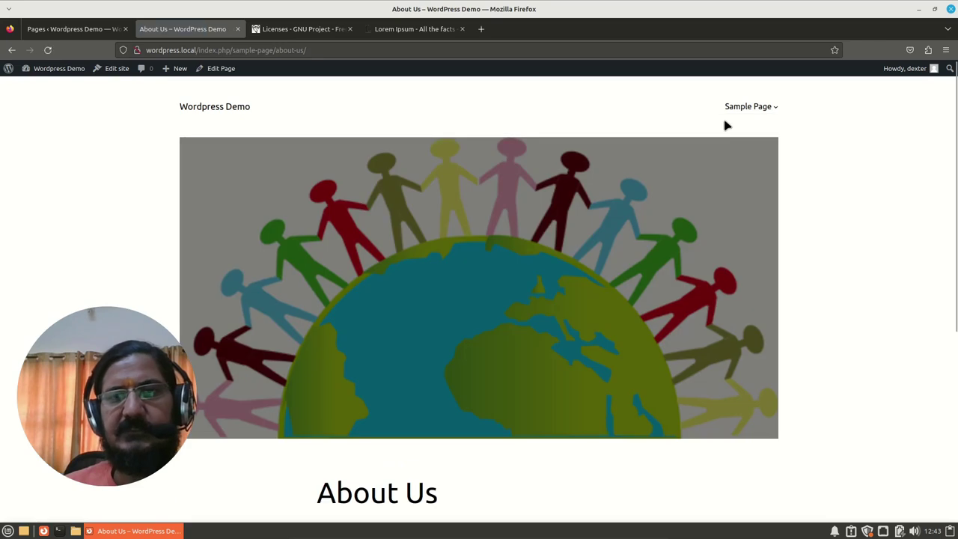
Step: Edit the About Us page, clear its parent page and update it
{"action": "left_click", "coordinate": [221, 73]}
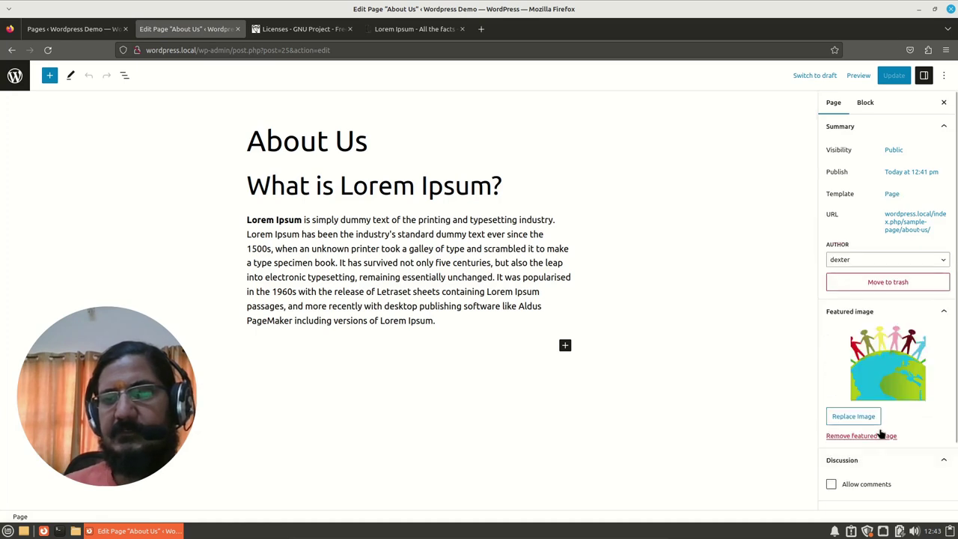
{"action": "scroll", "coordinate": [880, 438], "scroll_direction": "down", "scroll_amount": 2}
{"action": "left_click", "coordinate": [936, 474]}
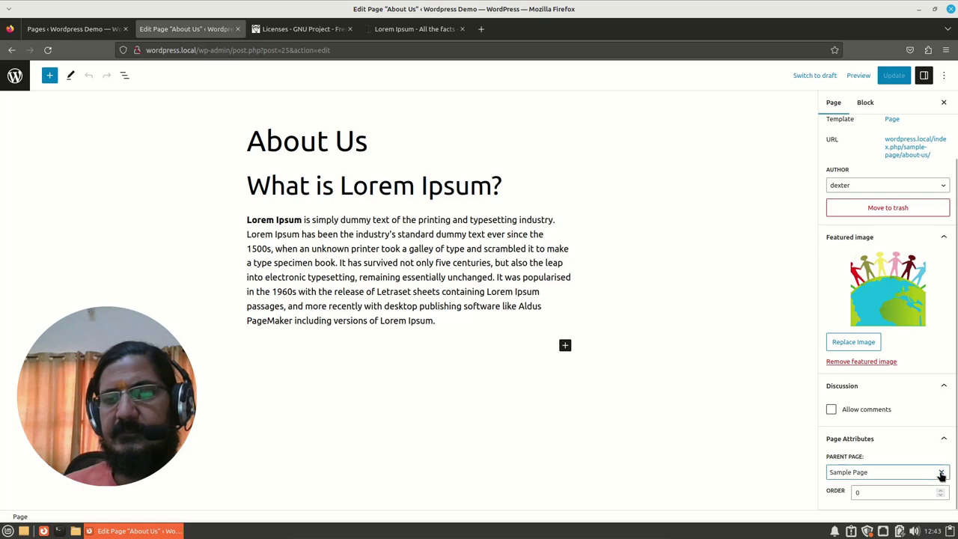
{"action": "left_click", "coordinate": [885, 443]}
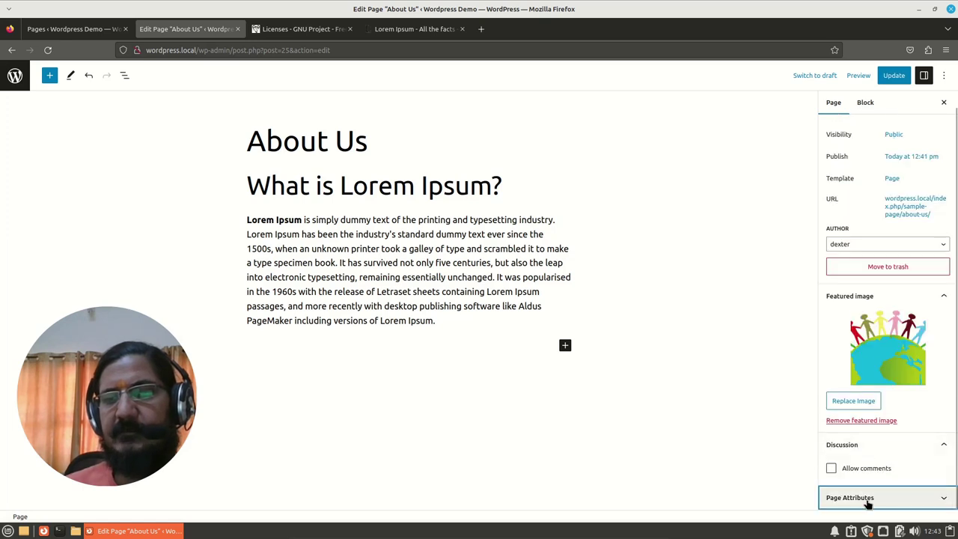
{"action": "left_click", "coordinate": [916, 498]}
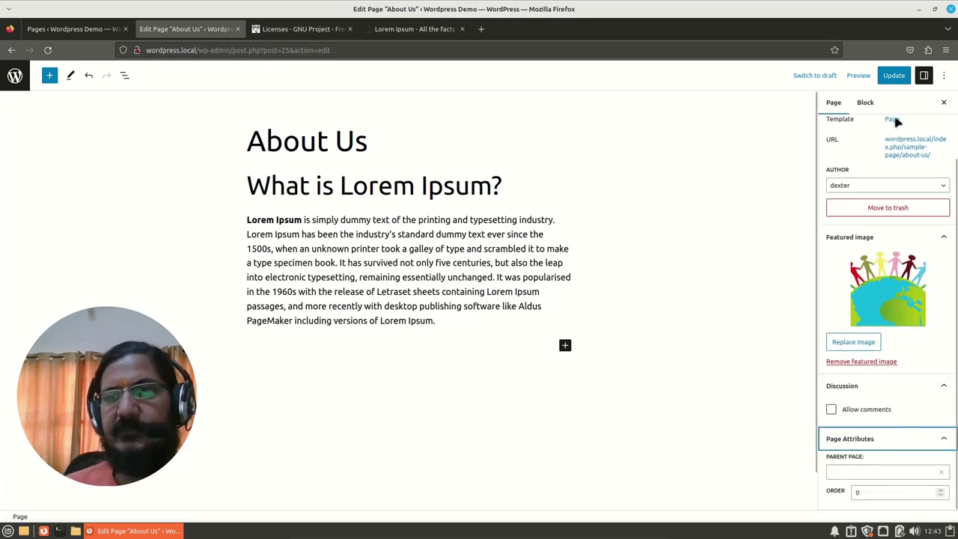
{"action": "left_click", "coordinate": [894, 76]}
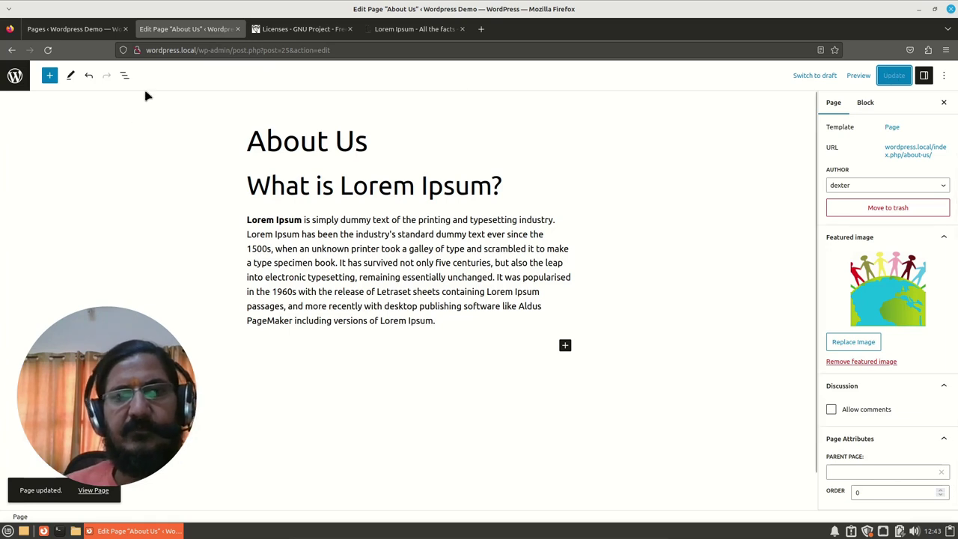
Step: Preview the About Us page in a new tab and look through its navigation, featured image and text
{"action": "left_click", "coordinate": [858, 75]}
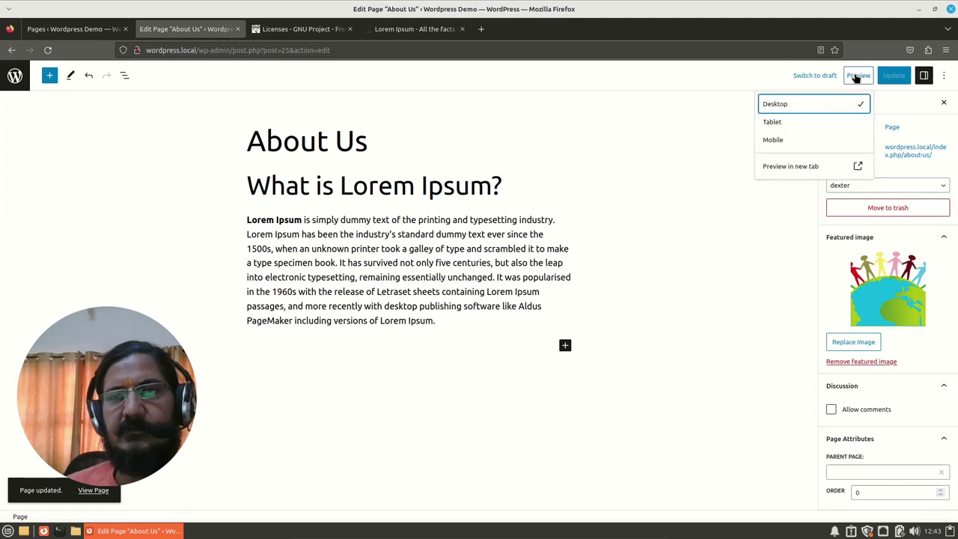
{"action": "left_click", "coordinate": [772, 167]}
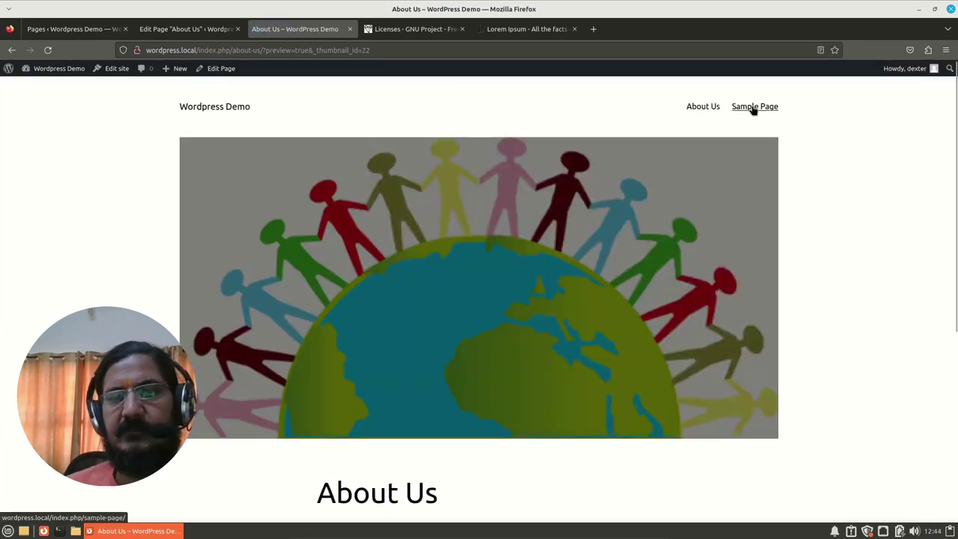
{"action": "scroll", "coordinate": [784, 278], "scroll_direction": "down", "scroll_amount": 1}
{"action": "scroll", "coordinate": [785, 278], "scroll_direction": "down", "scroll_amount": 4}
{"action": "scroll", "coordinate": [784, 278], "scroll_direction": "up", "scroll_amount": 5}
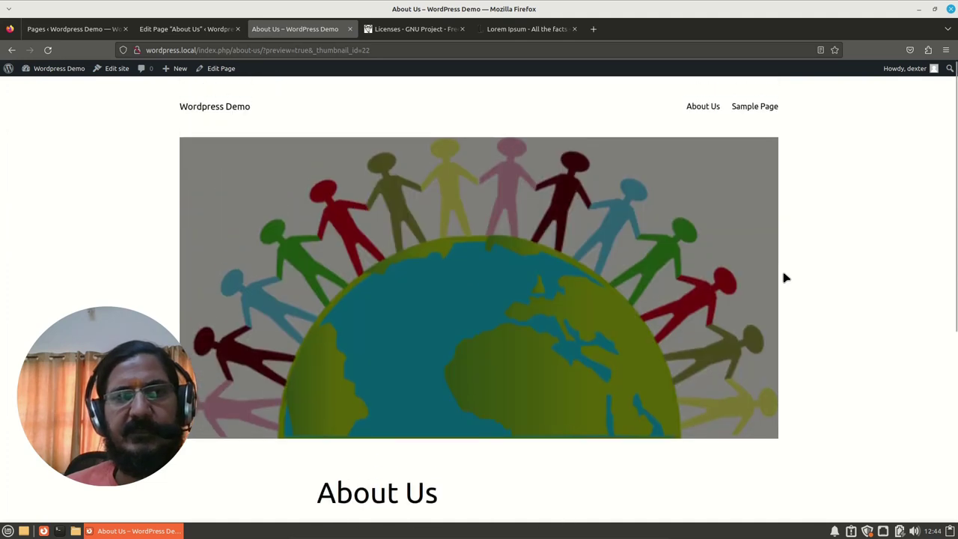
Step: Open the admin dashboard and return to the site's front page to view its navigation links
{"action": "left_click", "coordinate": [52, 69]}
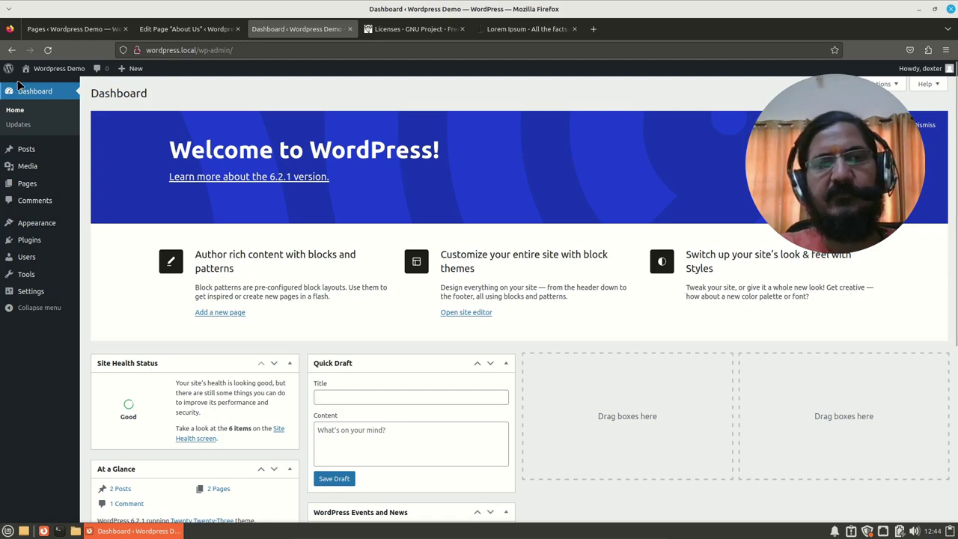
{"action": "left_click", "coordinate": [65, 70]}
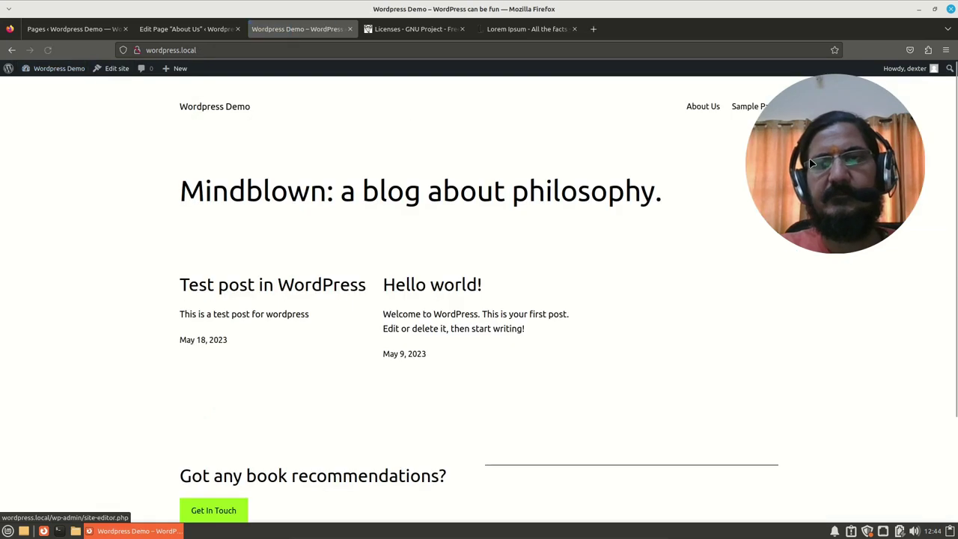
{"action": "left_click_drag", "start_coordinate": [809, 157], "coordinate": [833, 283]}
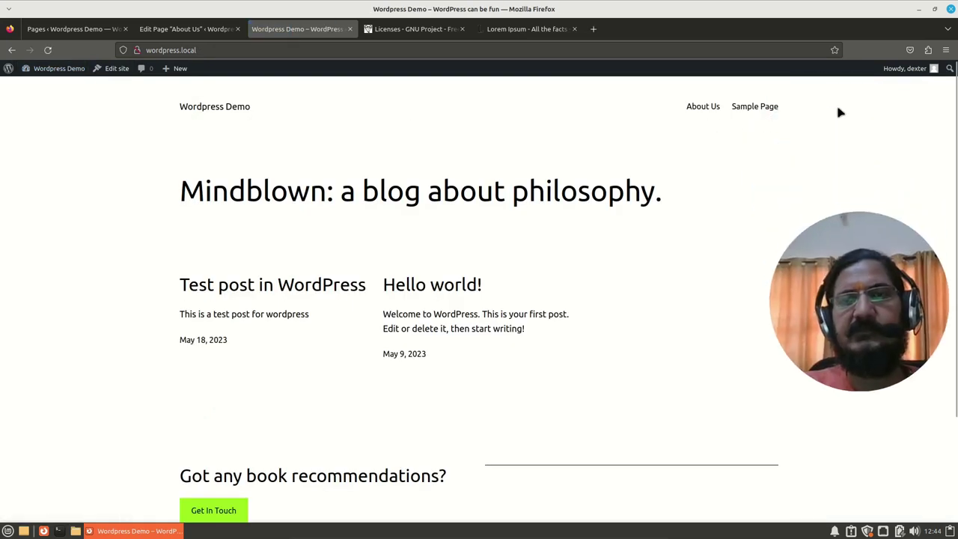